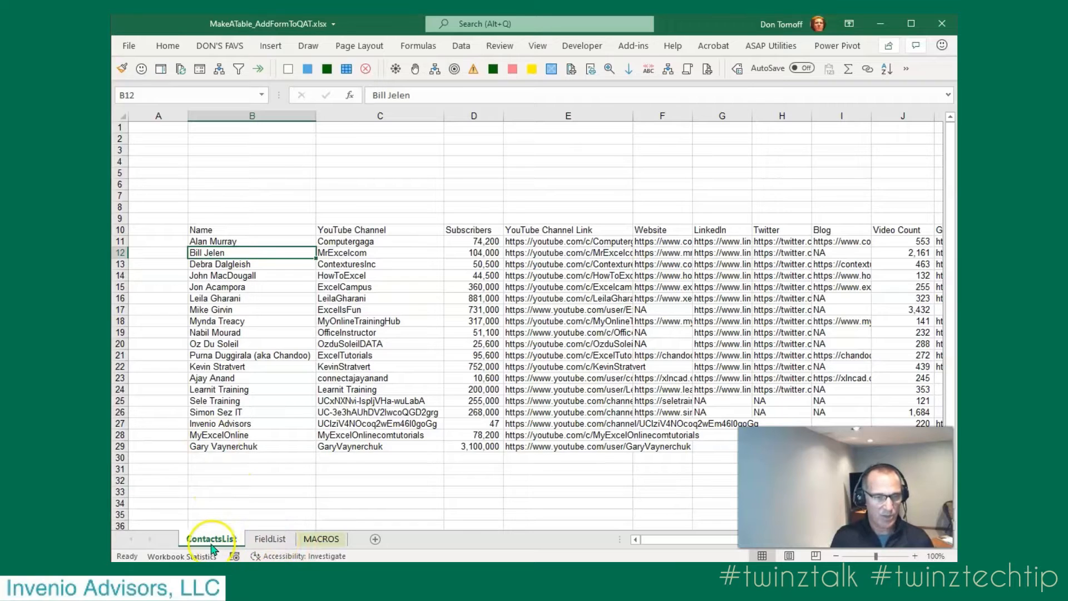
Step: Switch to the FieldList sheet and select the Subscribers cell in the field list
{"action": "left_click", "coordinate": [269, 538]}
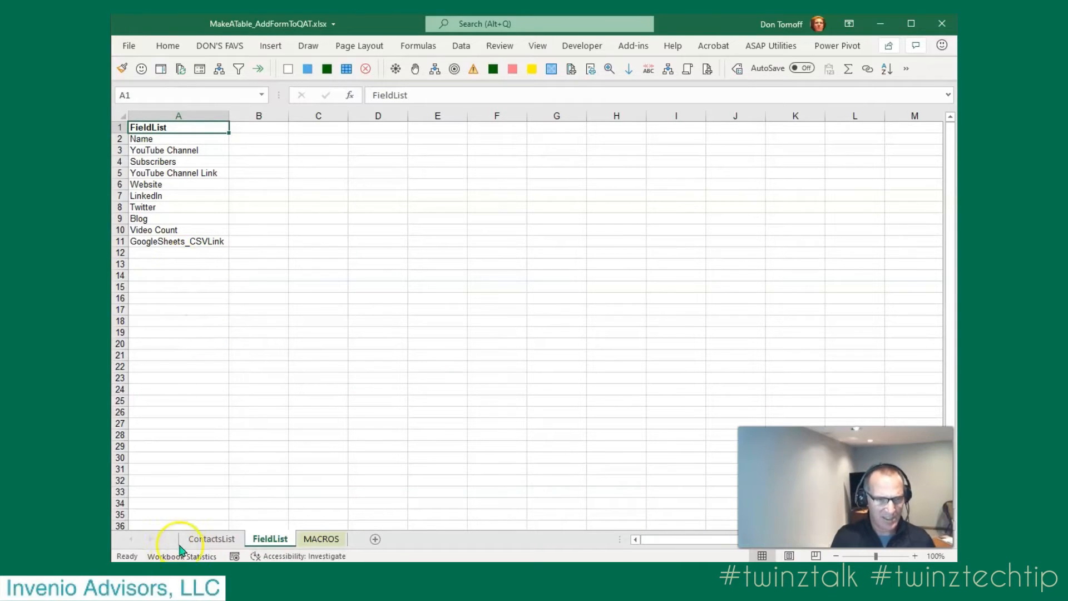
{"action": "left_click", "coordinate": [187, 162]}
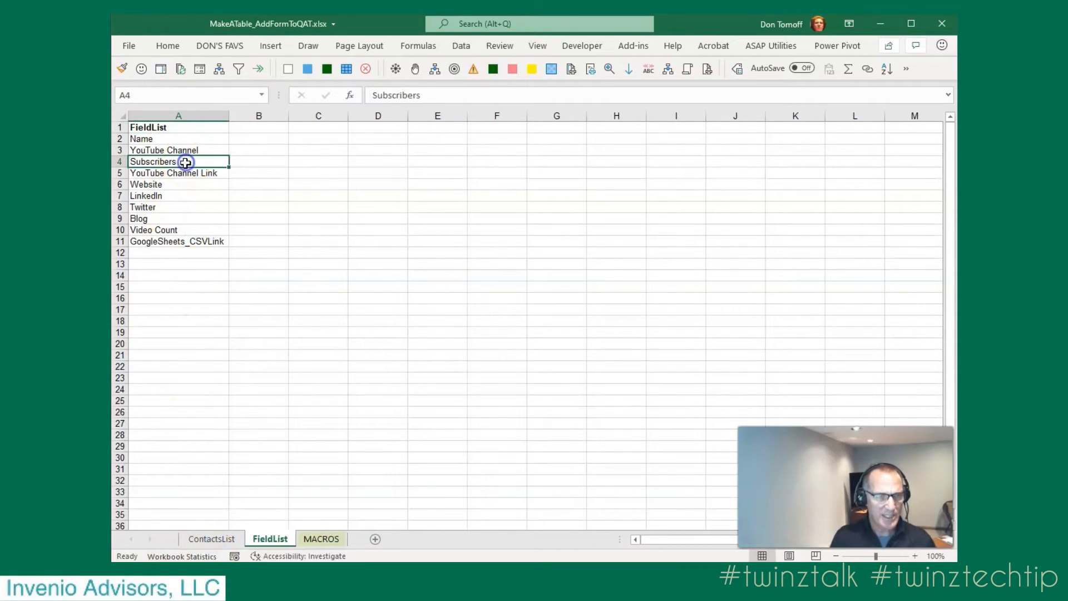
{"action": "left_click", "coordinate": [270, 45]}
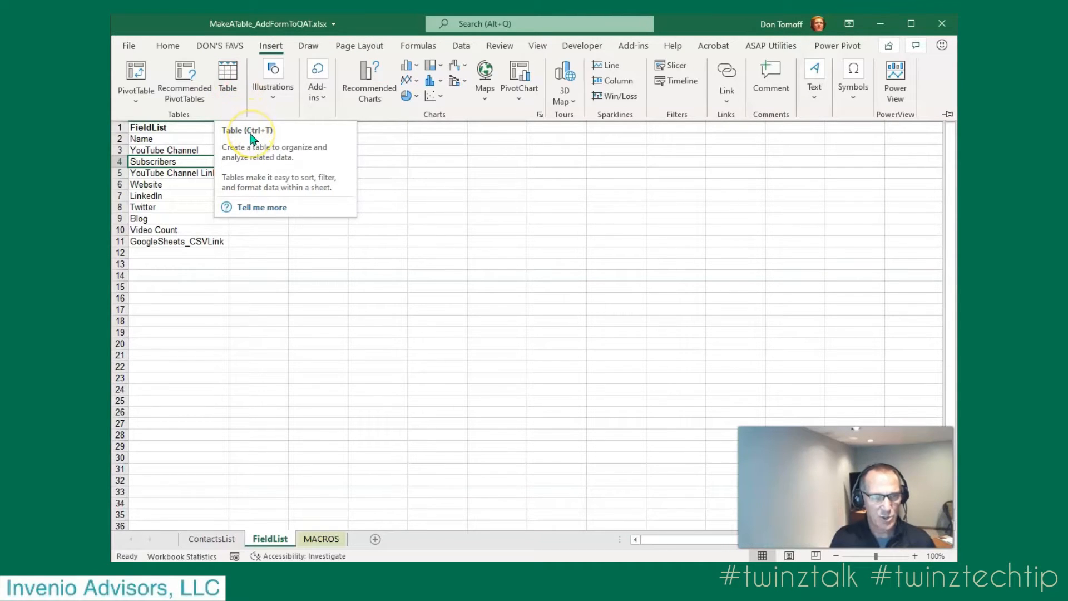
{"action": "left_click", "coordinate": [217, 210]}
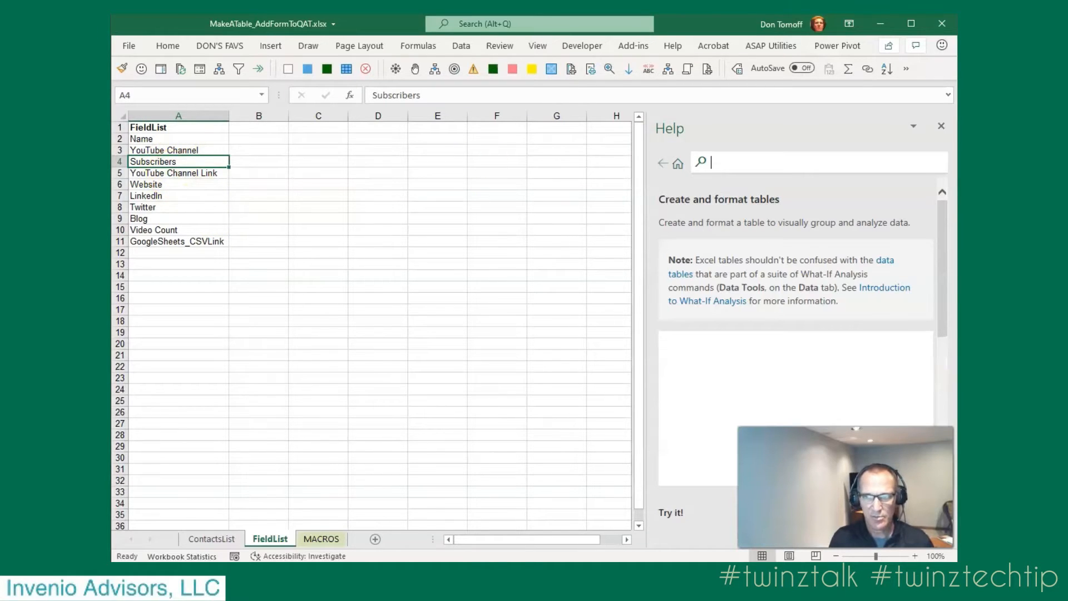
{"action": "left_click", "coordinate": [942, 128]}
Step: Convert the field list in A1:A11 into a table with headers
{"action": "left_click", "coordinate": [155, 183]}
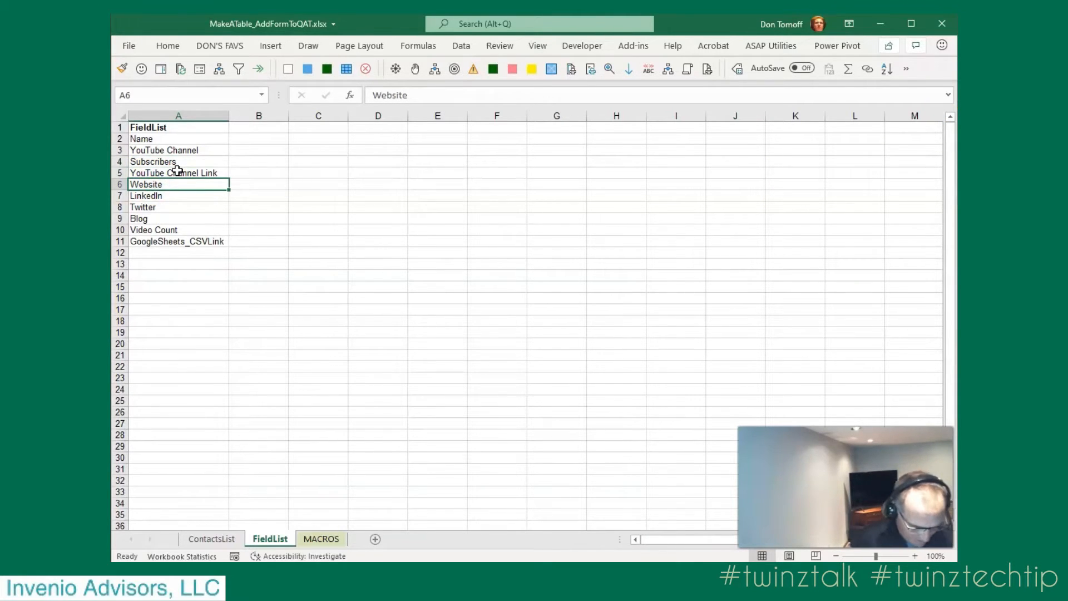
{"action": "key", "text": "ctrl+t"}
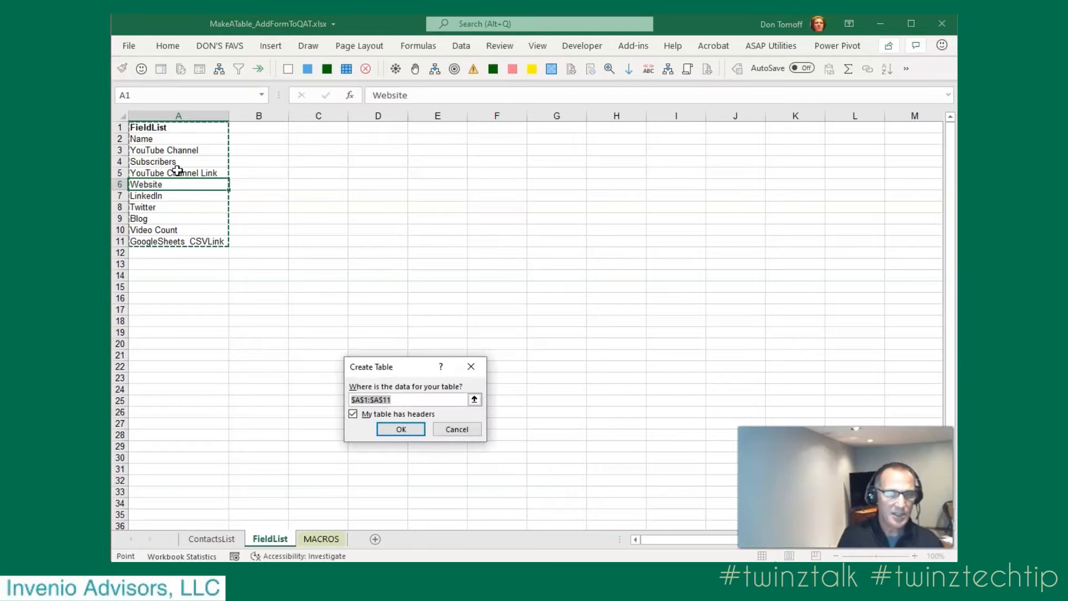
{"action": "left_click_drag", "start_coordinate": [399, 371], "coordinate": [345, 217]}
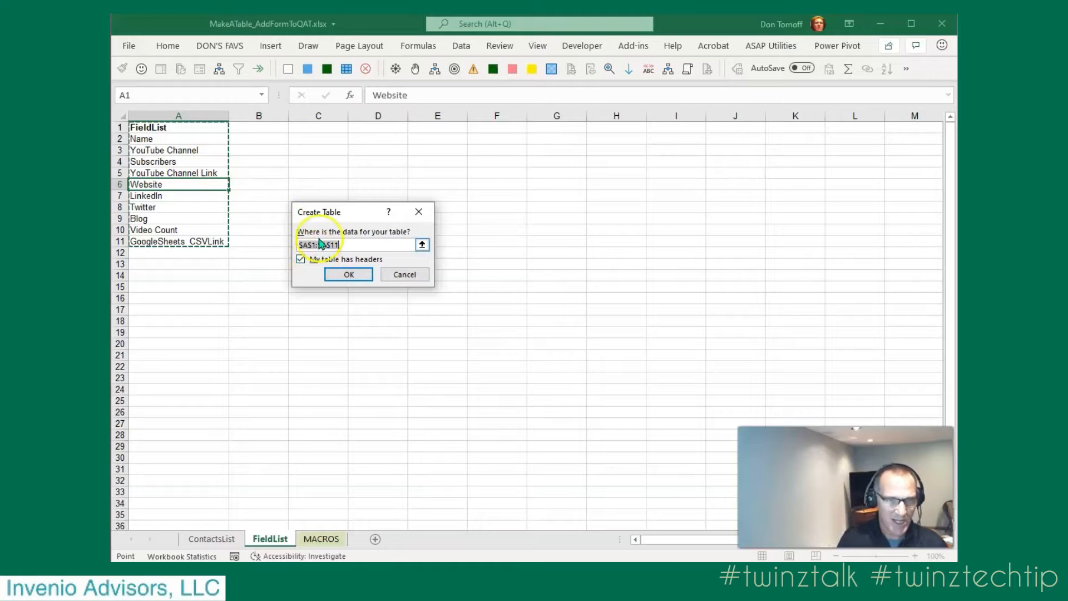
{"action": "left_click", "coordinate": [349, 274]}
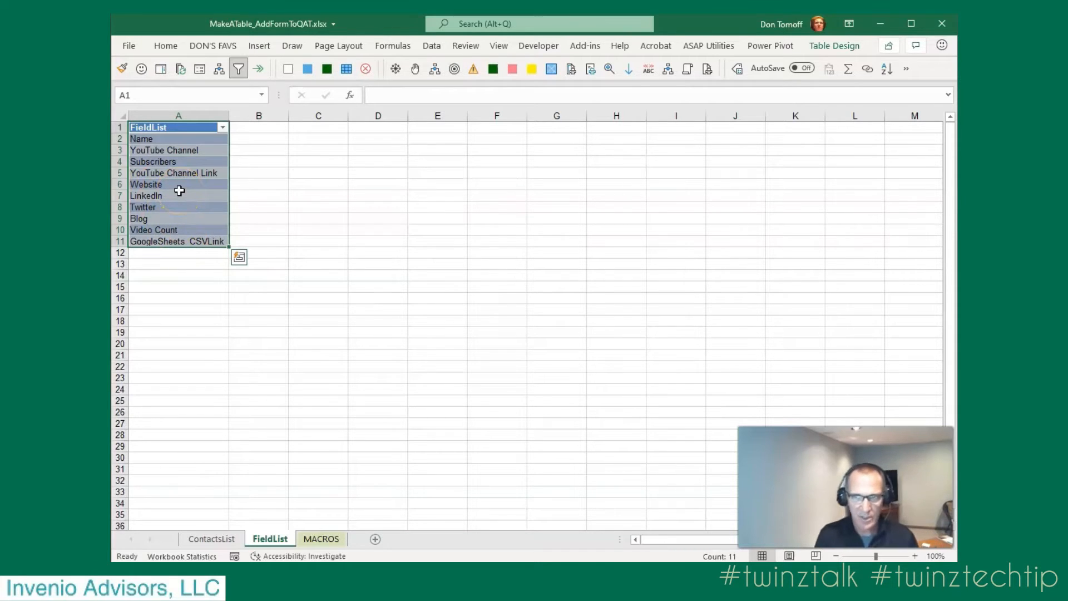
Step: Name the field list table t_FieldList
{"action": "left_click", "coordinate": [837, 48]}
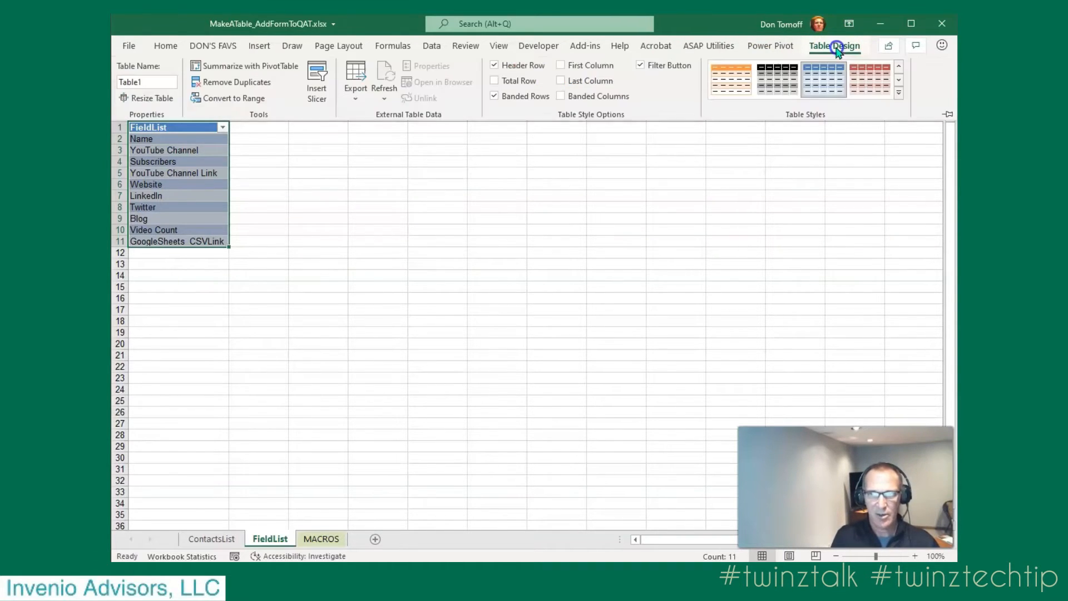
{"action": "left_click", "coordinate": [152, 84]}
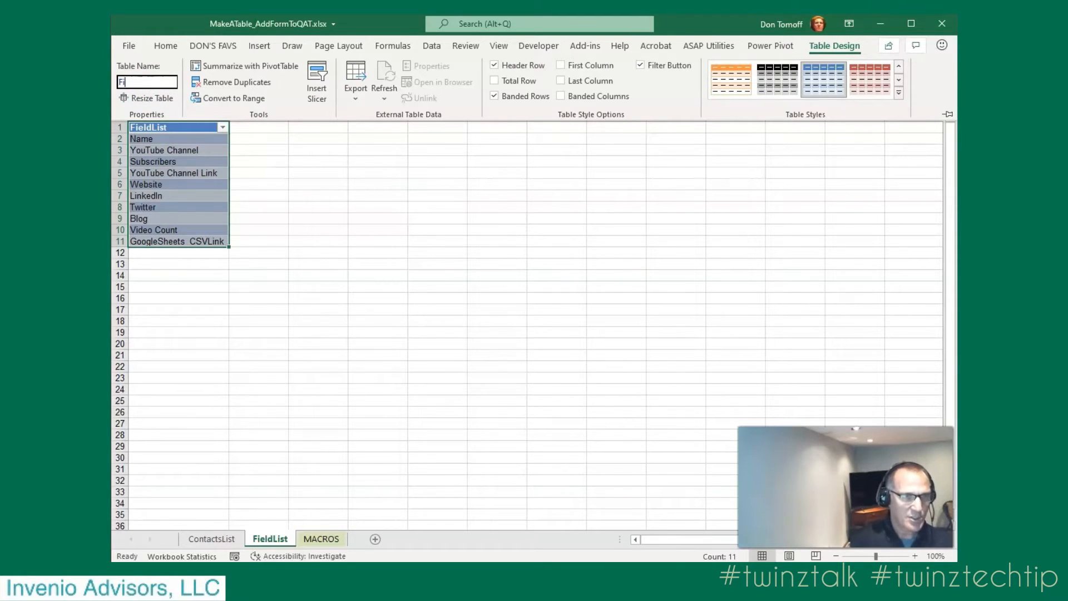
{"action": "key", "text": "BackSpace"}
{"action": "key", "text": "BackSpace"}
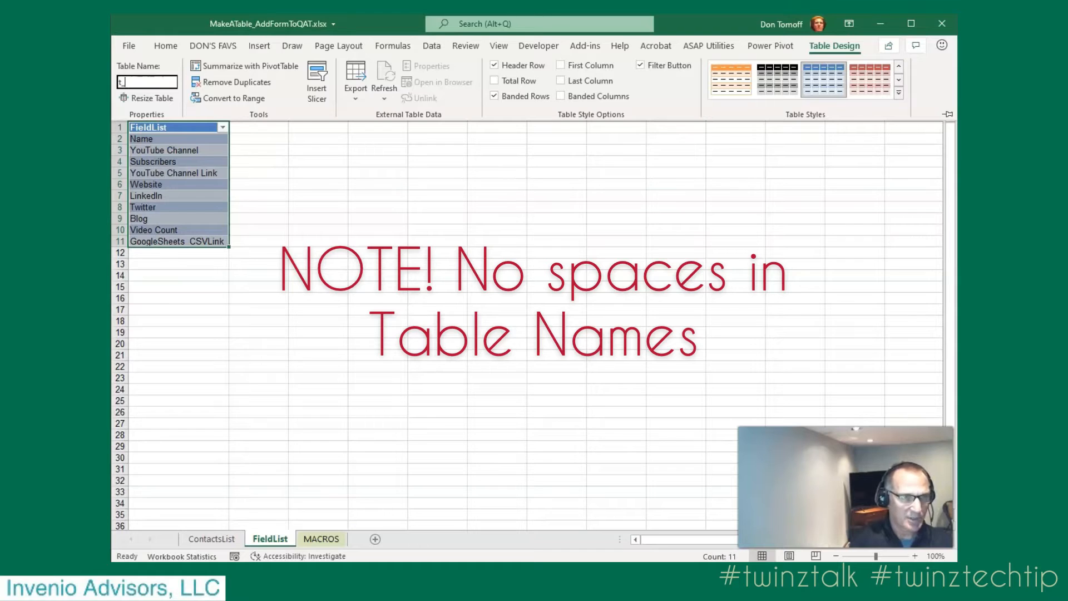
{"action": "type", "text": "t_FieldList"}
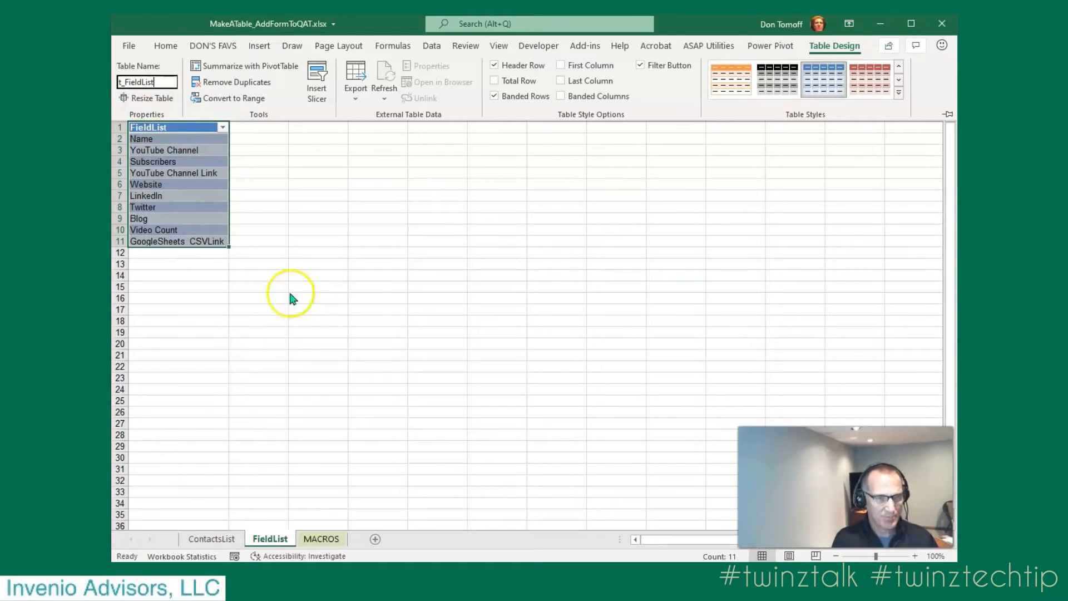
{"action": "key", "text": "Return"}
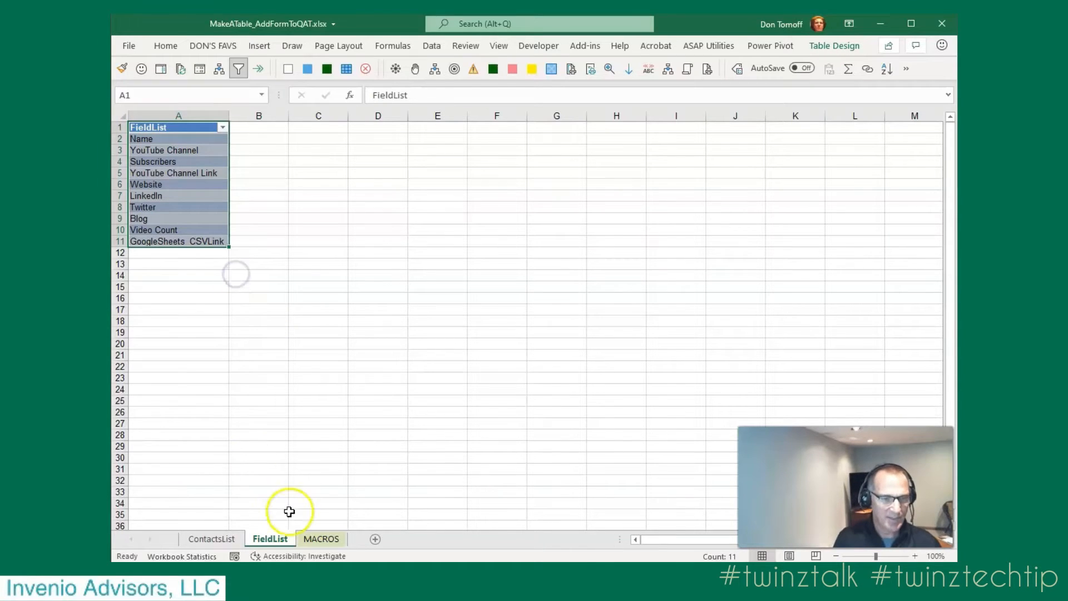
Step: Convert the contact data in B10:K29 on the ContactsList sheet into a table with headers
{"action": "left_click", "coordinate": [211, 539]}
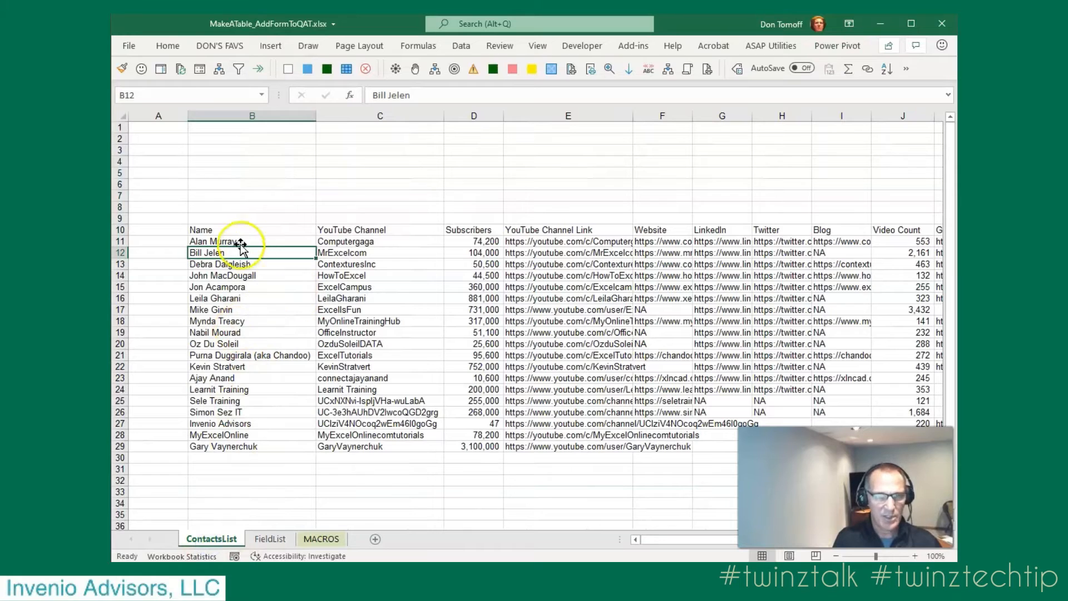
{"action": "left_click_drag", "start_coordinate": [661, 539], "coordinate": [546, 553]}
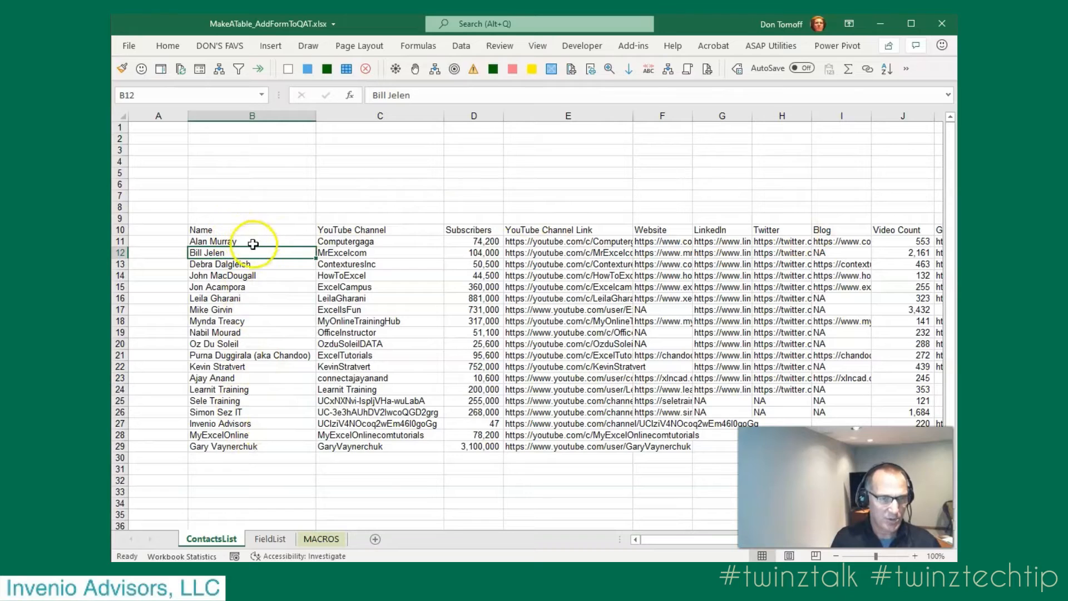
{"action": "left_click", "coordinate": [273, 229]}
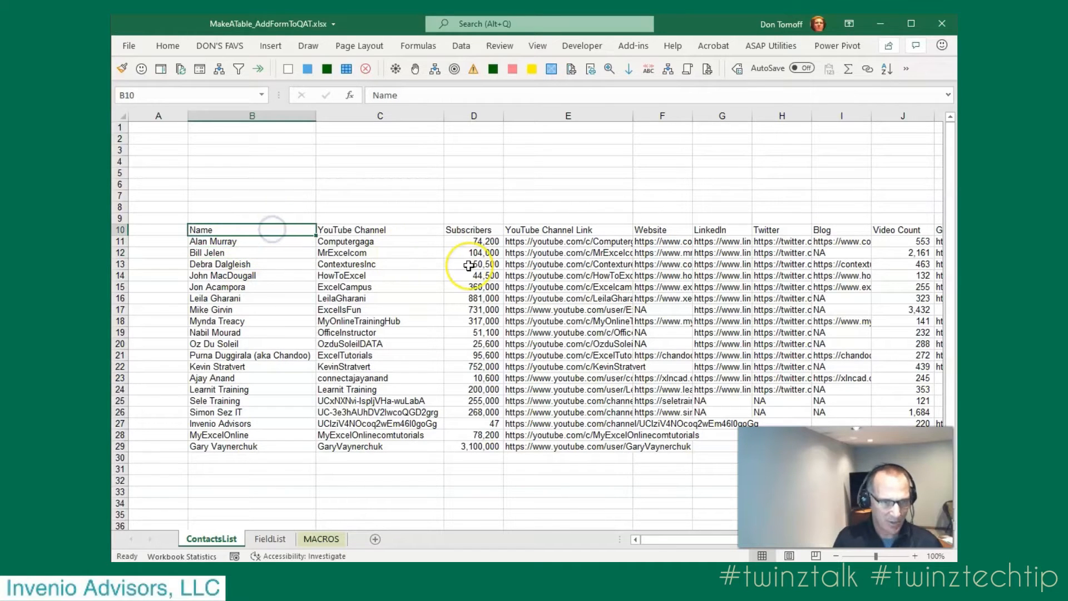
{"action": "key", "text": "ctrl+t"}
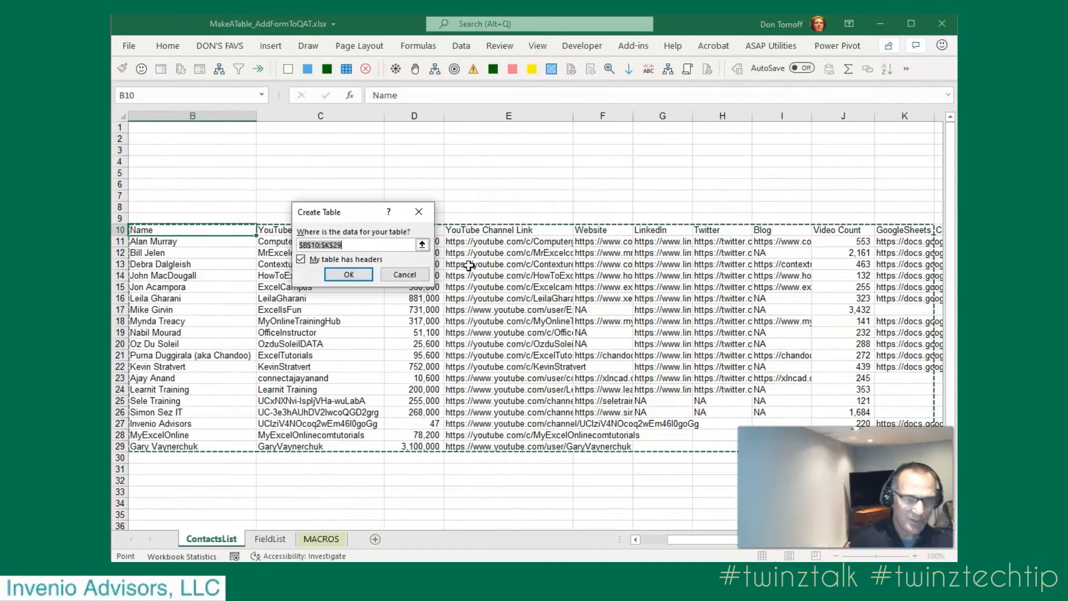
{"action": "left_click", "coordinate": [359, 246]}
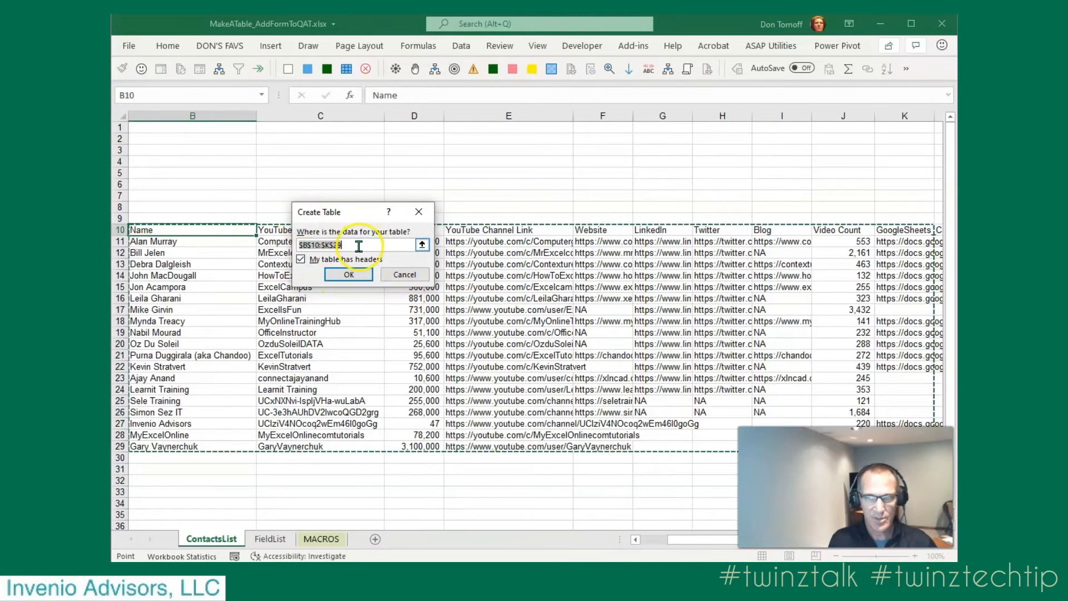
{"action": "left_click", "coordinate": [350, 275]}
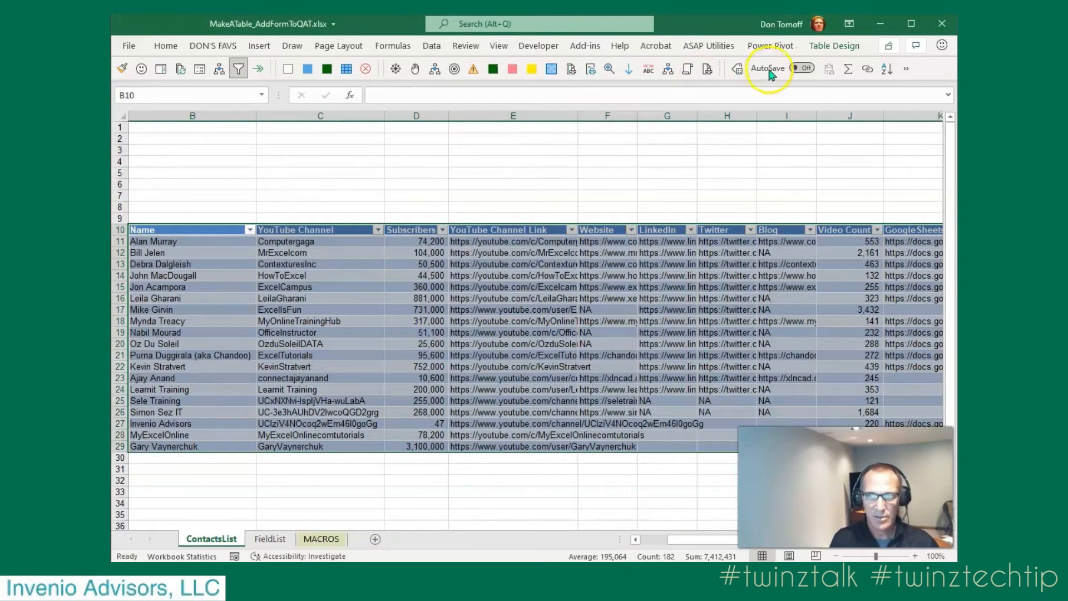
Step: Name the contacts table t_ContactsList
{"action": "left_click", "coordinate": [817, 46]}
{"action": "left_click", "coordinate": [165, 81]}
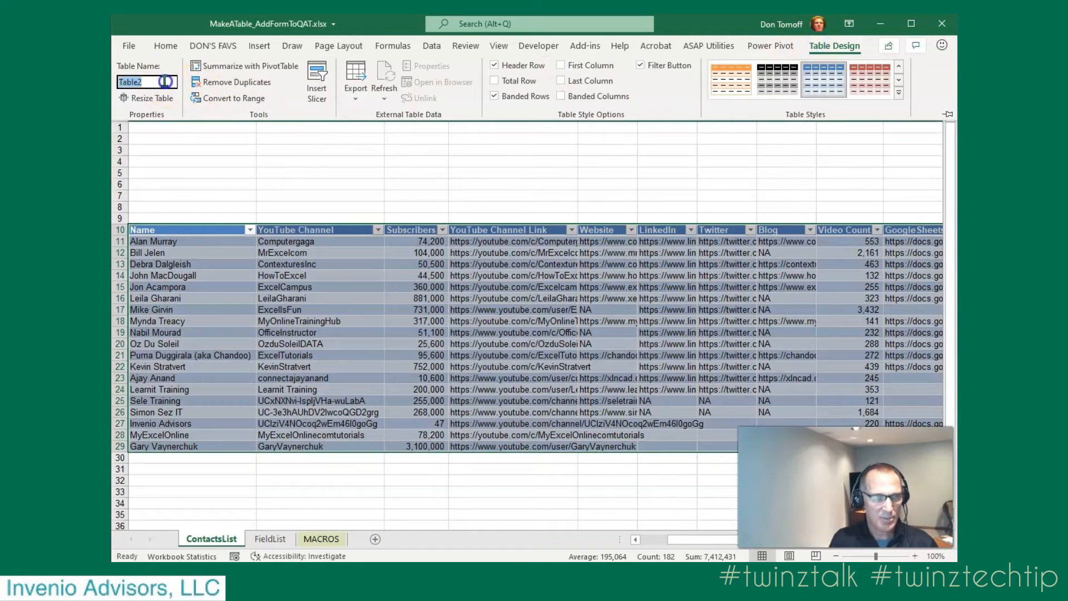
{"action": "type", "text": "t_ContactsList"}
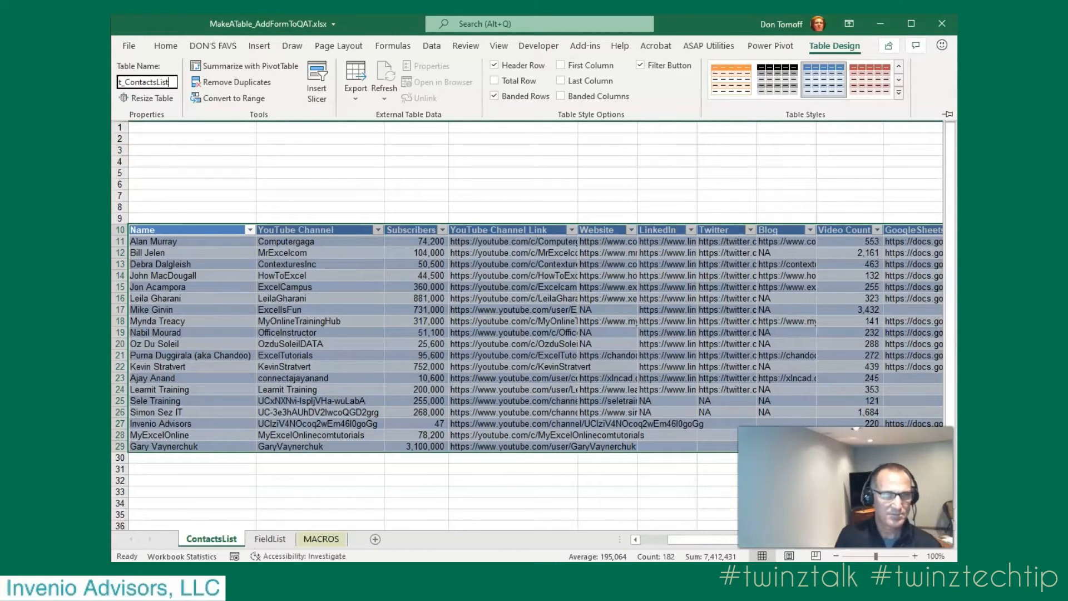
{"action": "left_click", "coordinate": [218, 356]}
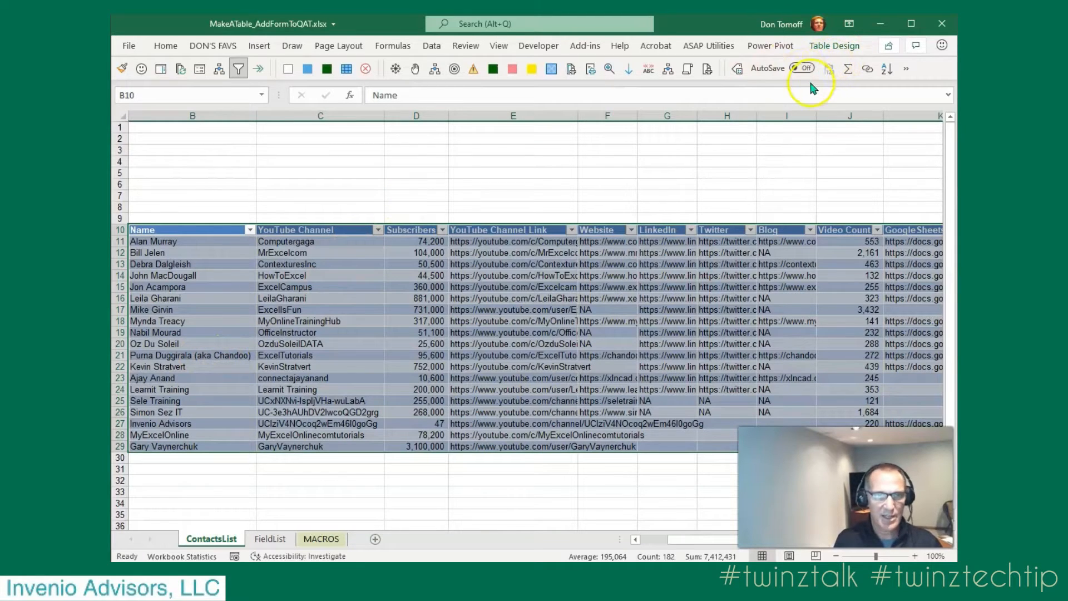
Step: Apply the Medium table style with a purple header and grey banded rows to the contacts table
{"action": "left_click", "coordinate": [832, 48]}
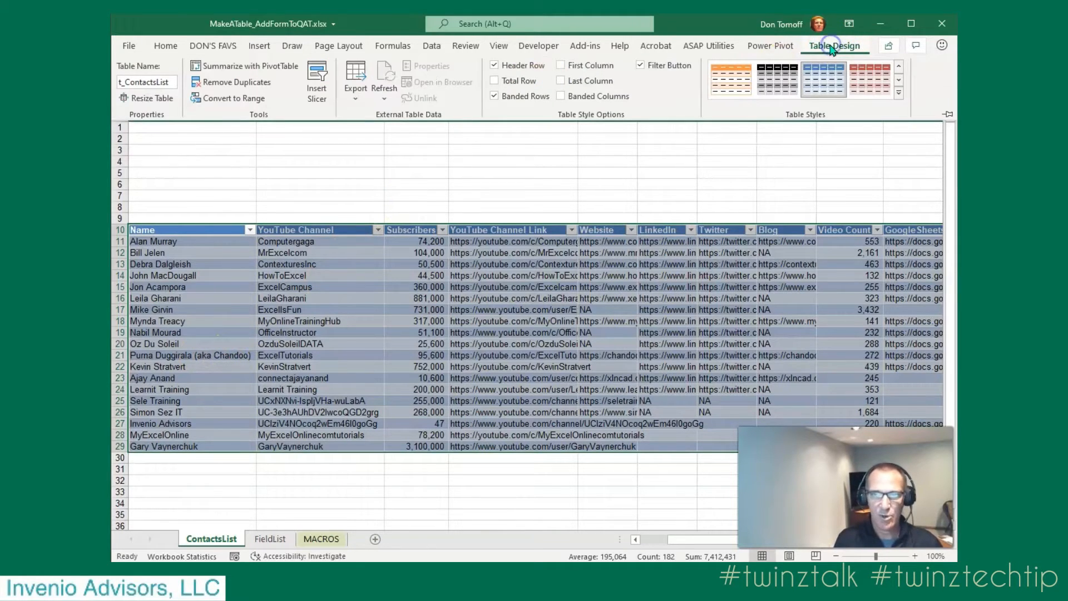
{"action": "left_click", "coordinate": [899, 92]}
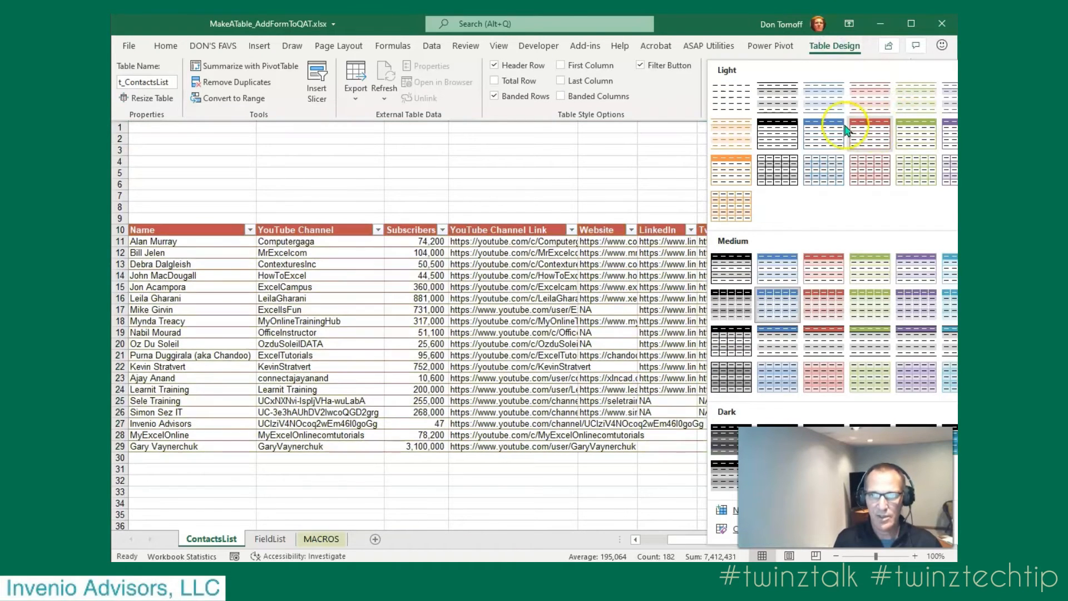
{"action": "left_click", "coordinate": [916, 341]}
{"action": "left_click", "coordinate": [287, 267]}
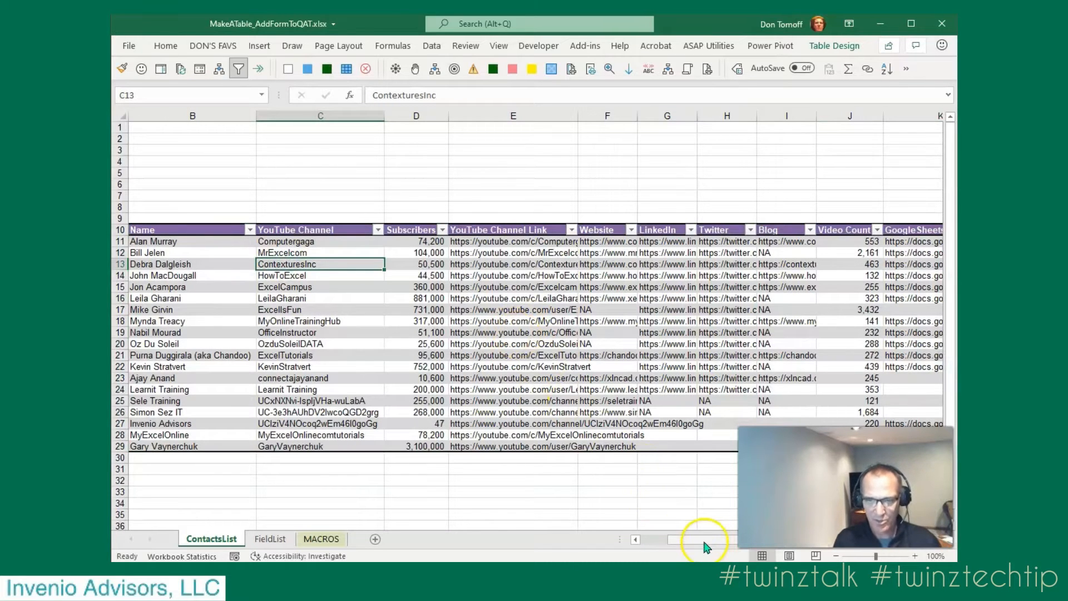
{"action": "left_click_drag", "start_coordinate": [712, 541], "coordinate": [631, 537]}
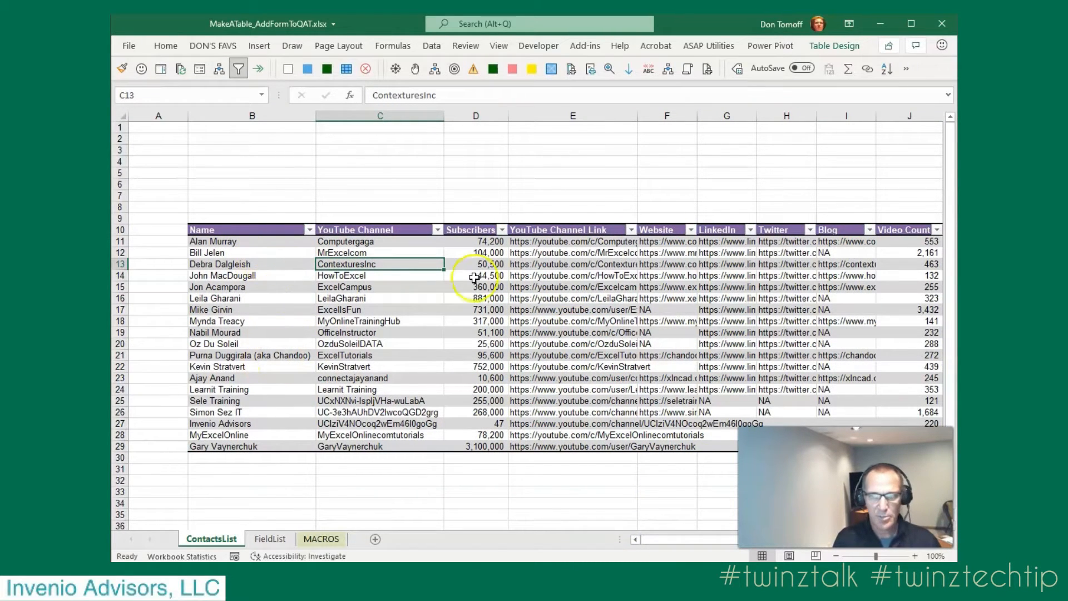
Step: Try extending the contacts table by entering a test name in B30 directly below it, and undo the entry
{"action": "left_click", "coordinate": [280, 462]}
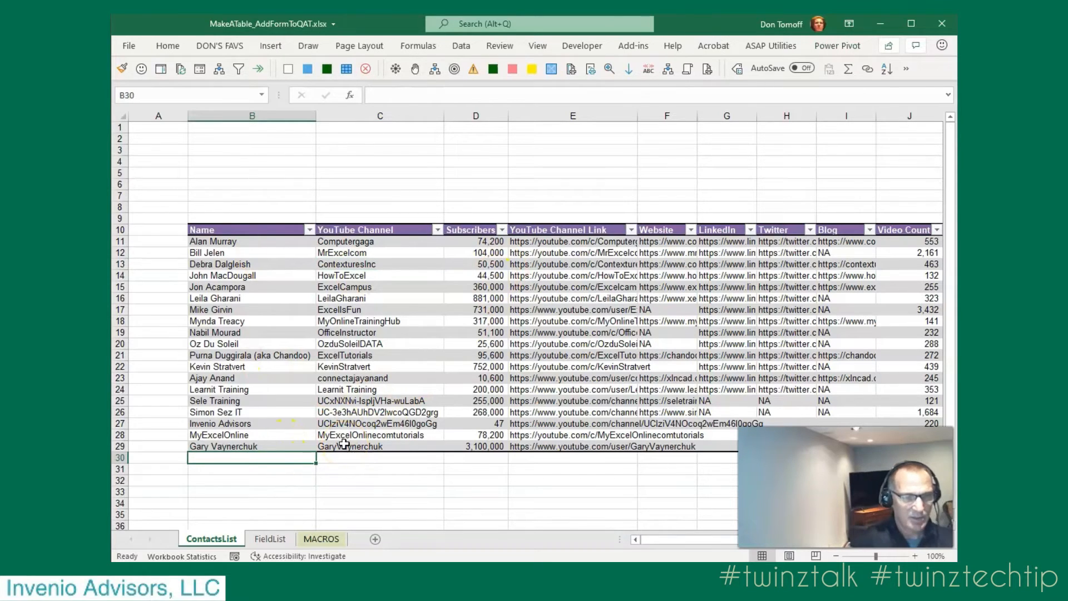
{"action": "type", "text": "bill Jelen"}
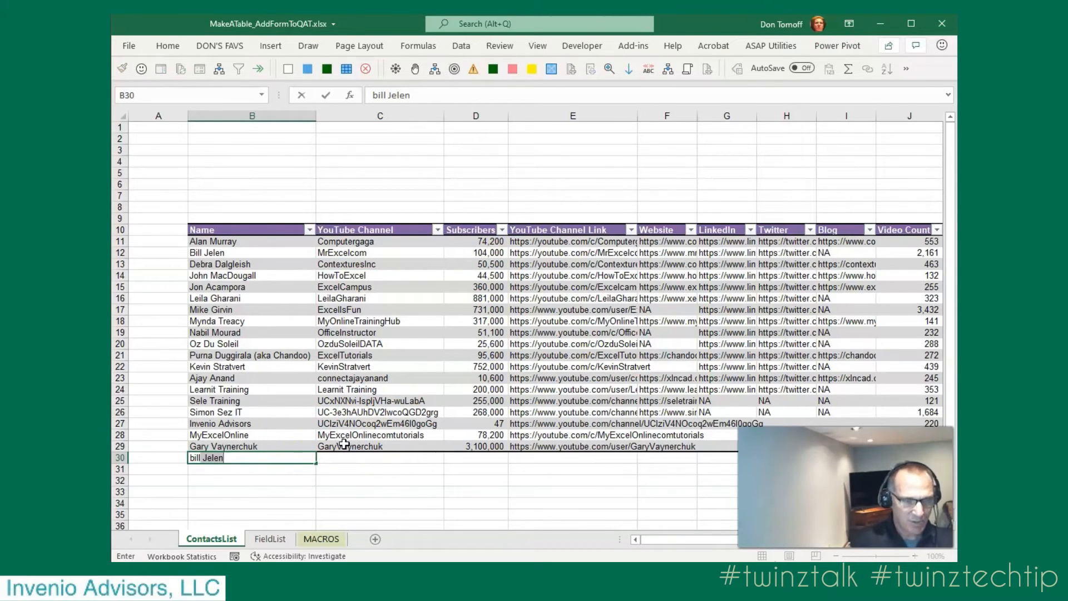
{"action": "type", "text": "tomoff"}
{"action": "key", "text": "Return"}
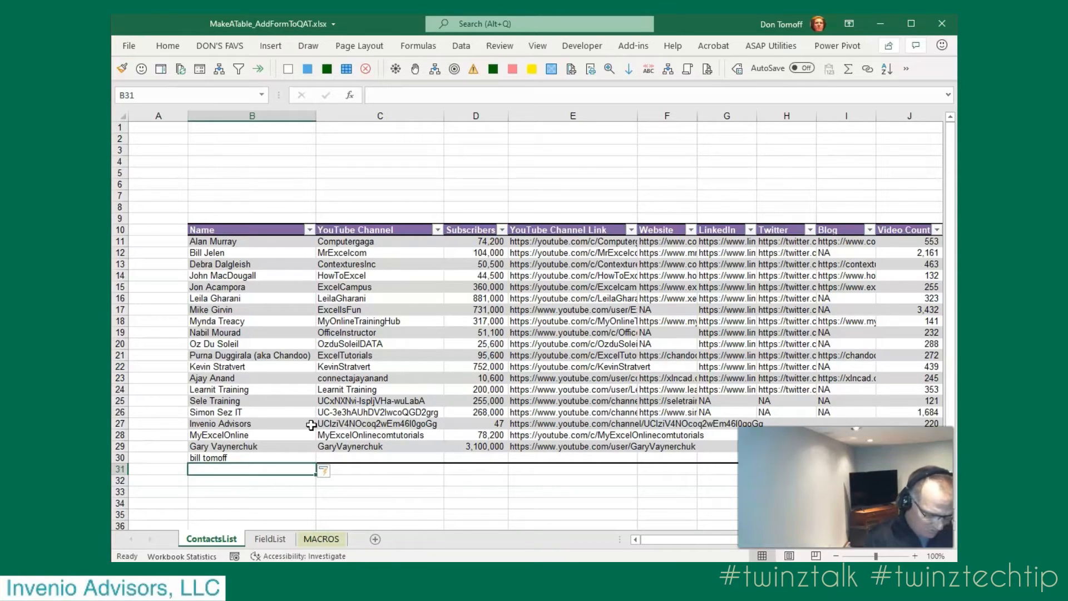
{"action": "key", "text": "ctrl+z"}
{"action": "key", "text": "Delete"}
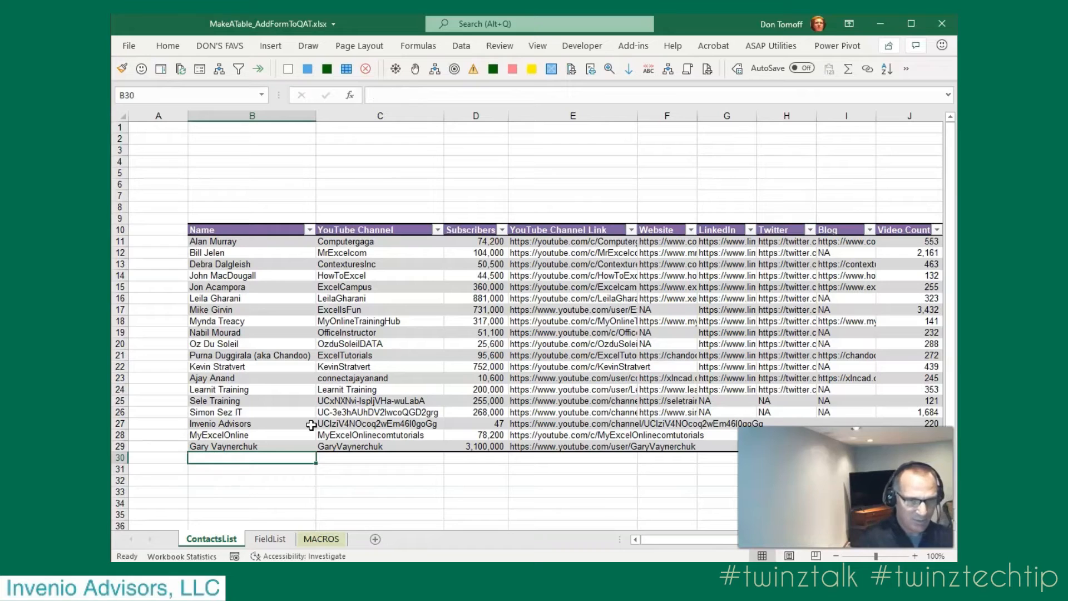
Step: Open the data entry form for the contacts table and browse forward to the fourth record
{"action": "left_click", "coordinate": [289, 323]}
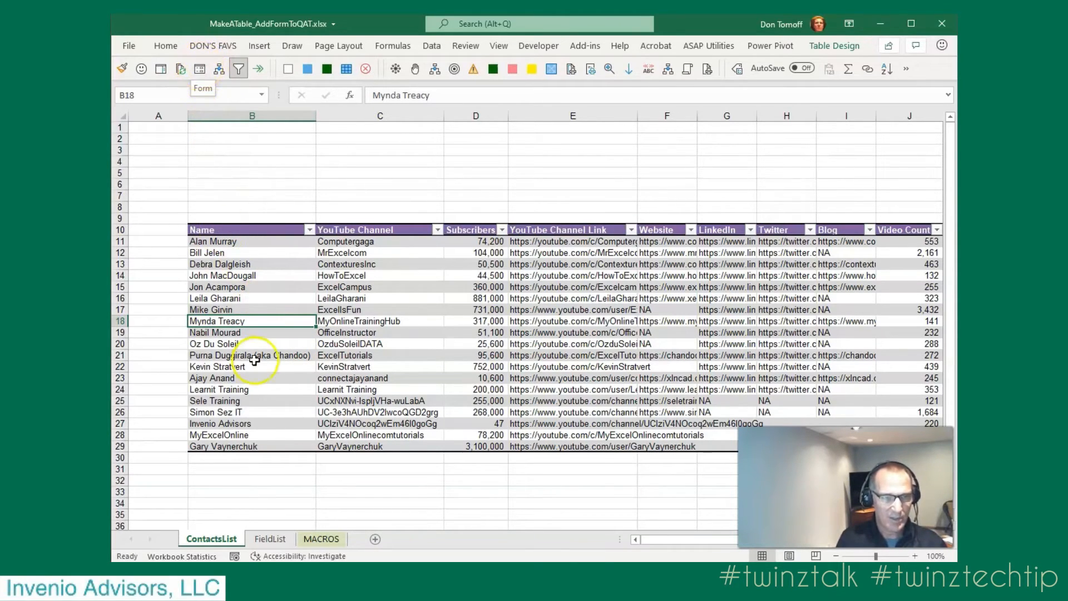
{"action": "left_click", "coordinate": [256, 276]}
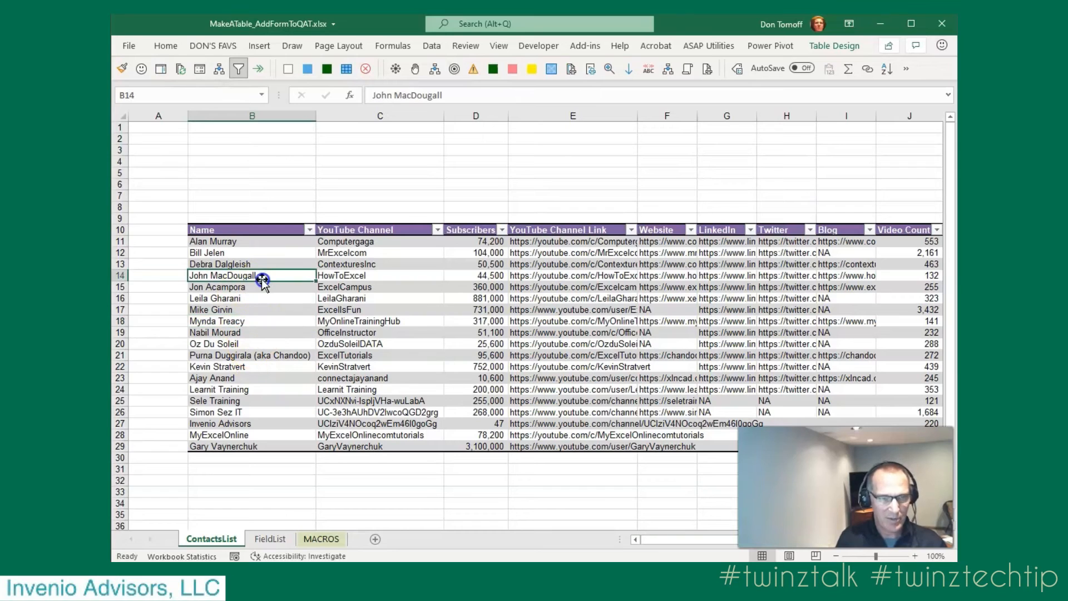
{"action": "left_click", "coordinate": [200, 69]}
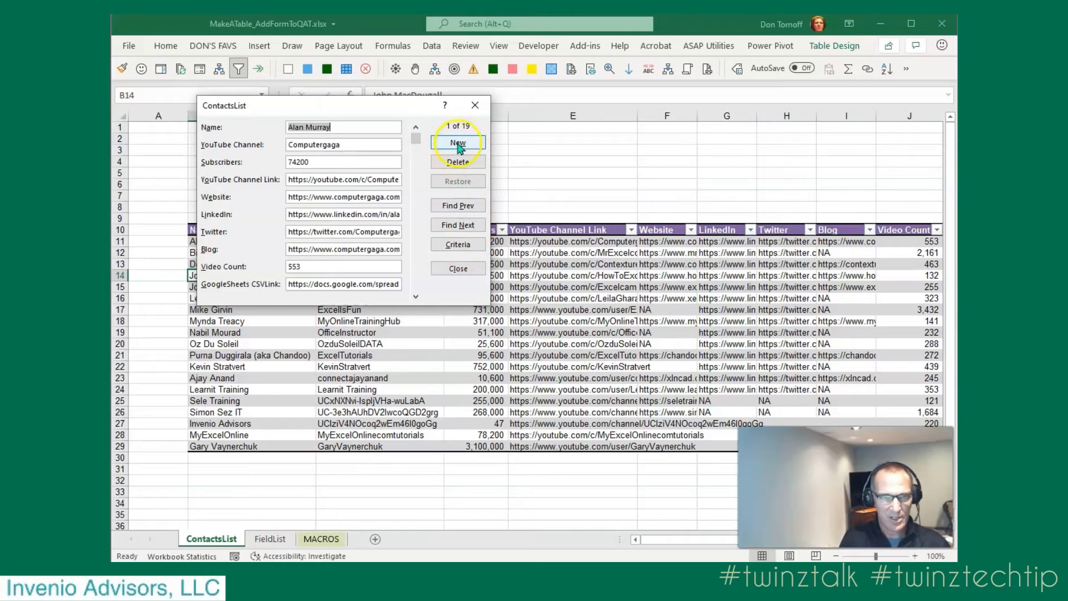
{"action": "left_click", "coordinate": [368, 162]}
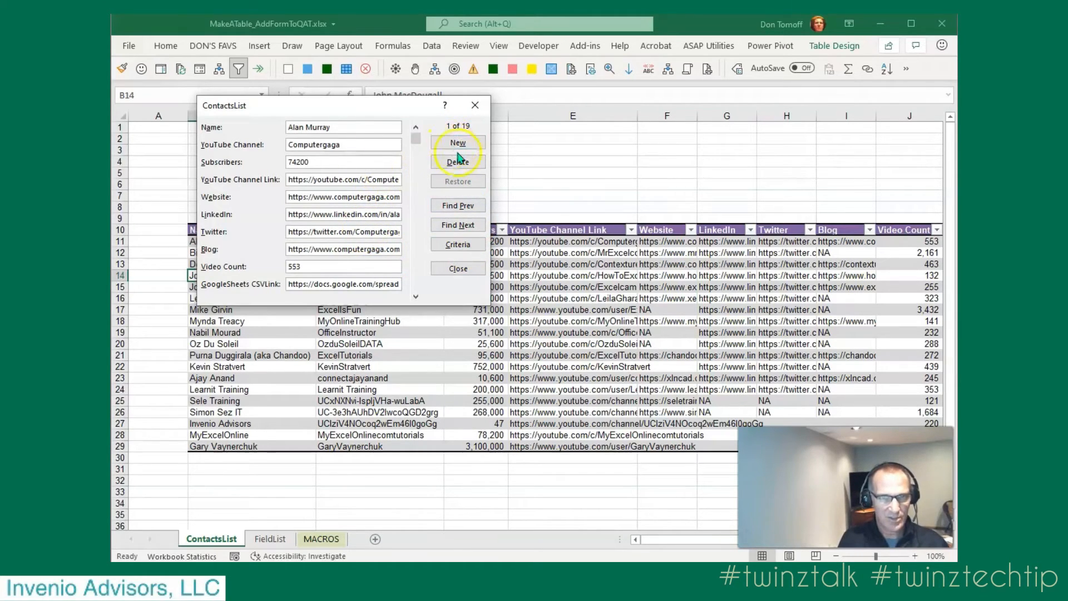
{"action": "left_click", "coordinate": [458, 226]}
{"action": "left_click", "coordinate": [458, 226]}
{"action": "left_click", "coordinate": [458, 225]}
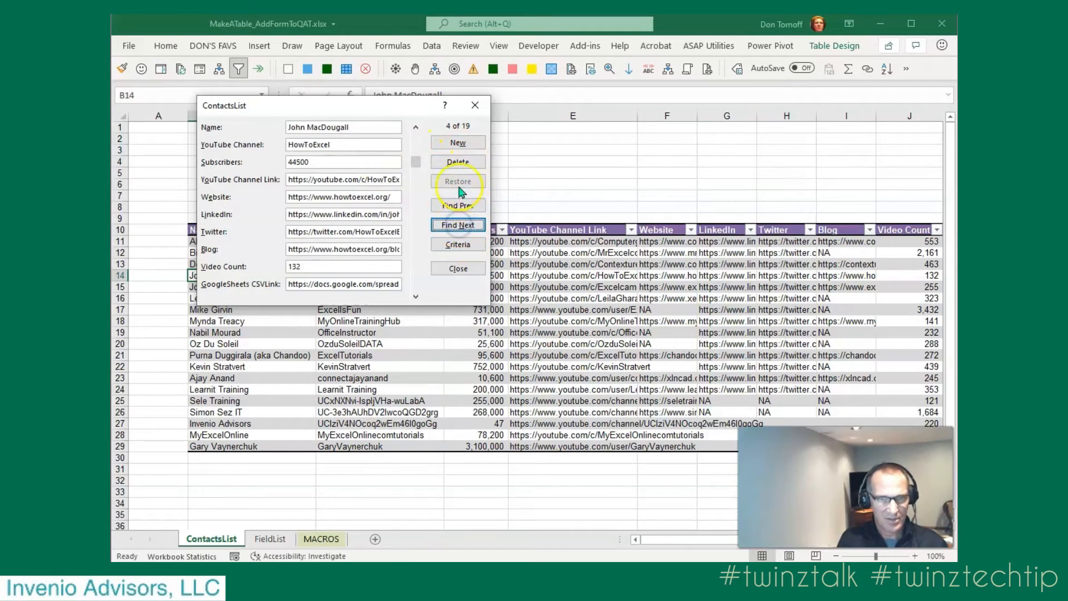
Step: Try adding a new record with only a contact's name through the data form, and undo the addition
{"action": "left_click", "coordinate": [458, 143]}
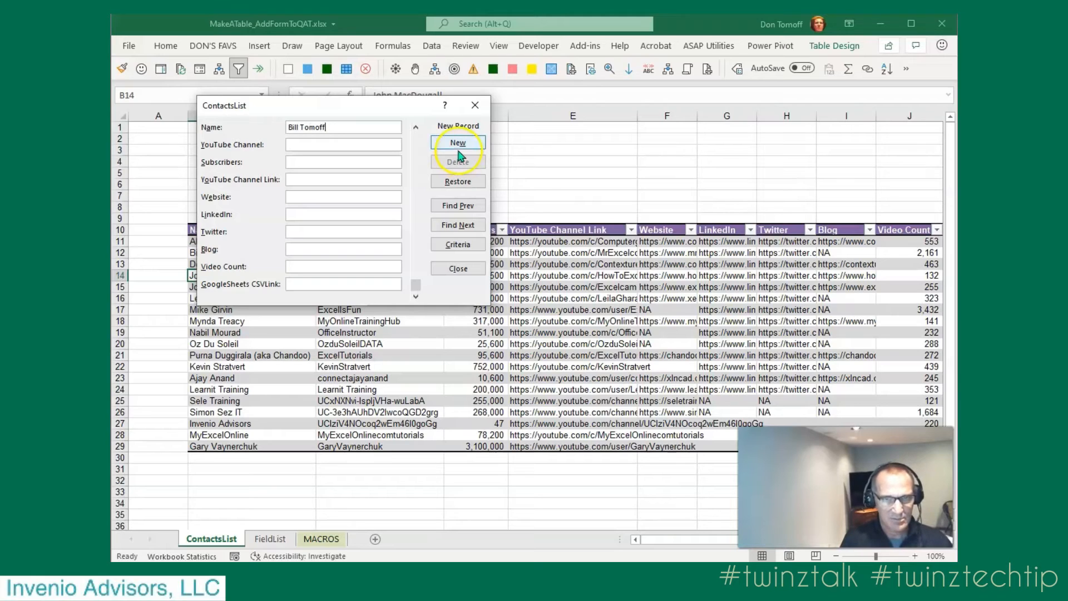
{"action": "left_click", "coordinate": [458, 269]}
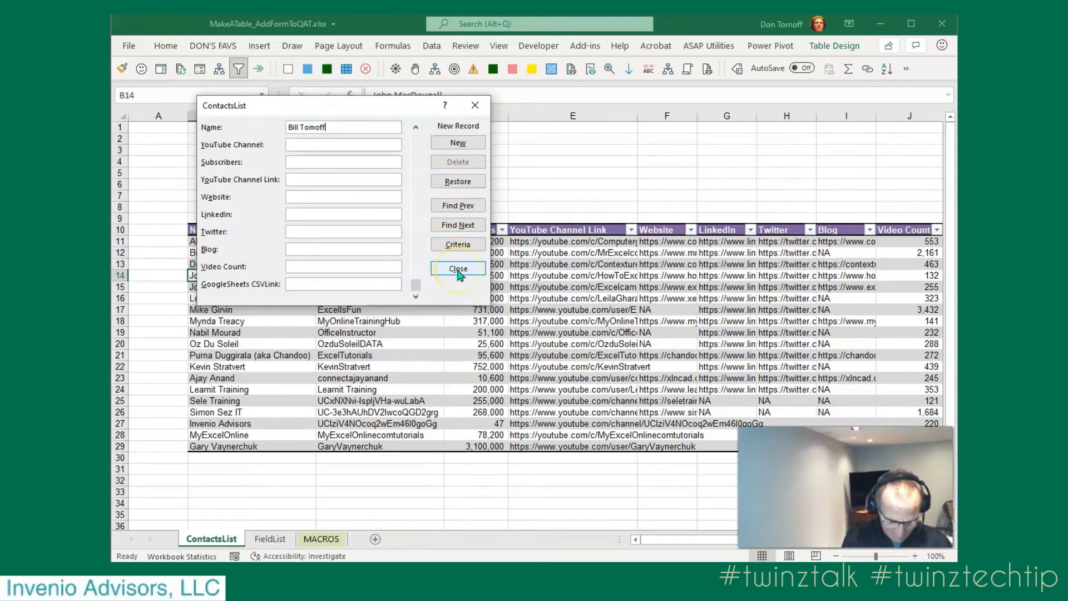
{"action": "key", "text": "Return"}
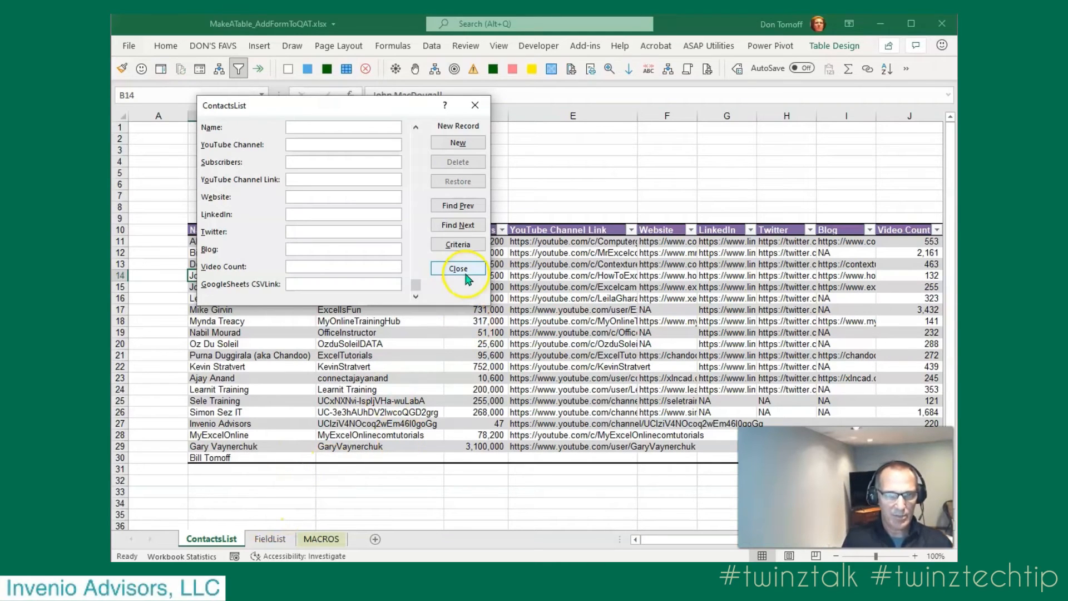
{"action": "left_click", "coordinate": [477, 108]}
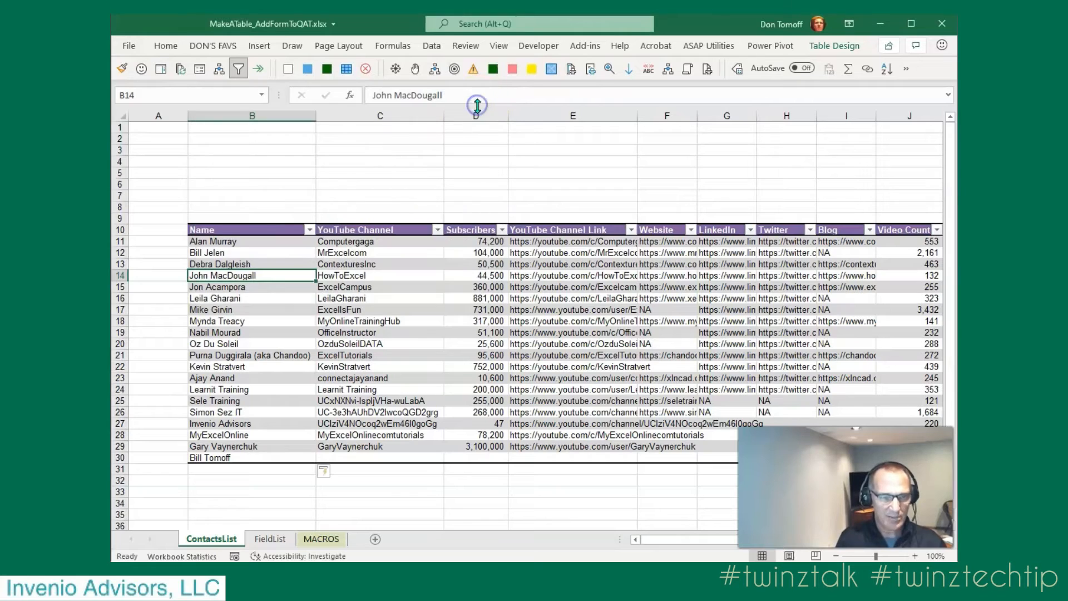
{"action": "key", "text": "ctrl+z"}
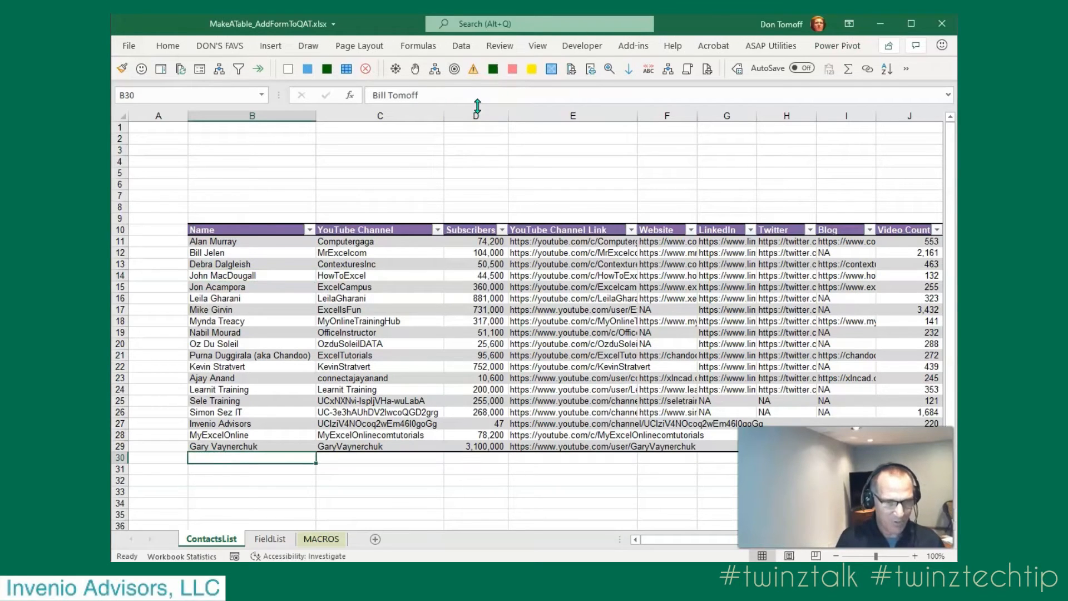
{"action": "left_click", "coordinate": [288, 275]}
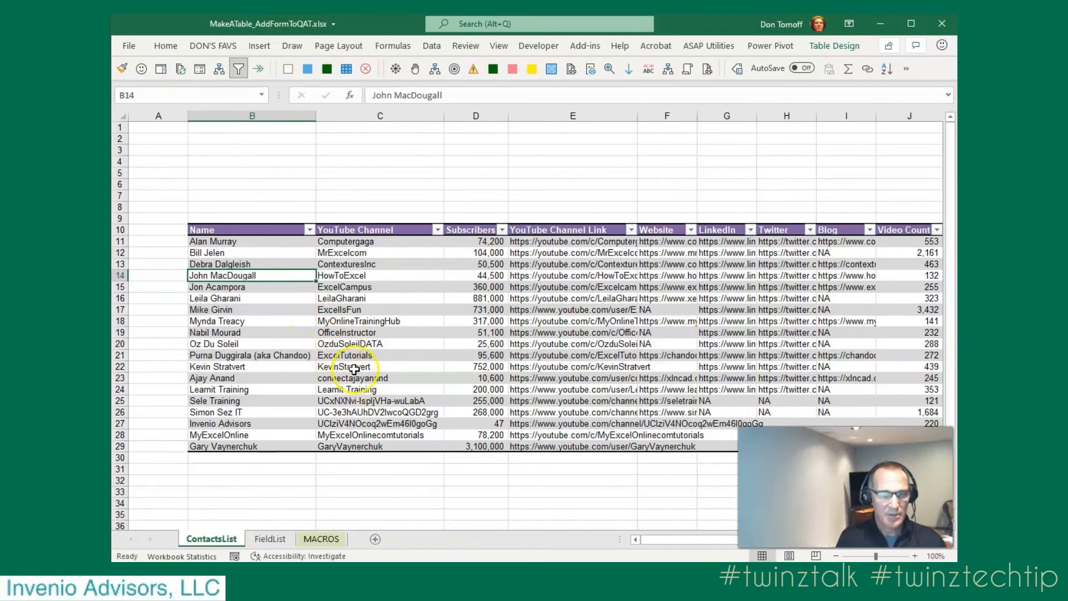
Step: Open the Quick Access Toolbar customization options and select the Form command already included in the toolbar
{"action": "left_click", "coordinate": [132, 47]}
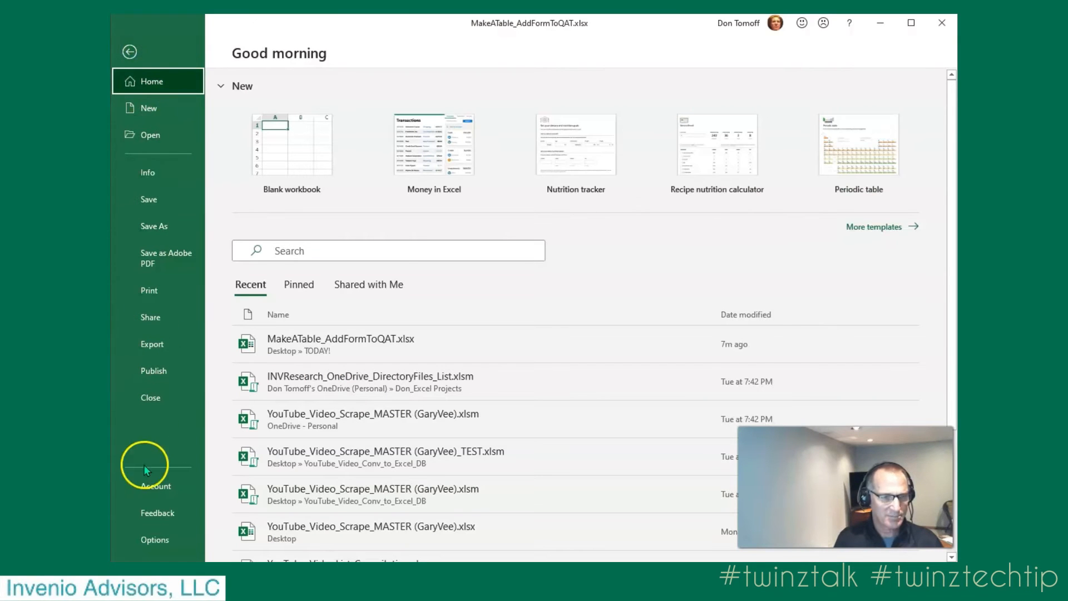
{"action": "left_click", "coordinate": [150, 540]}
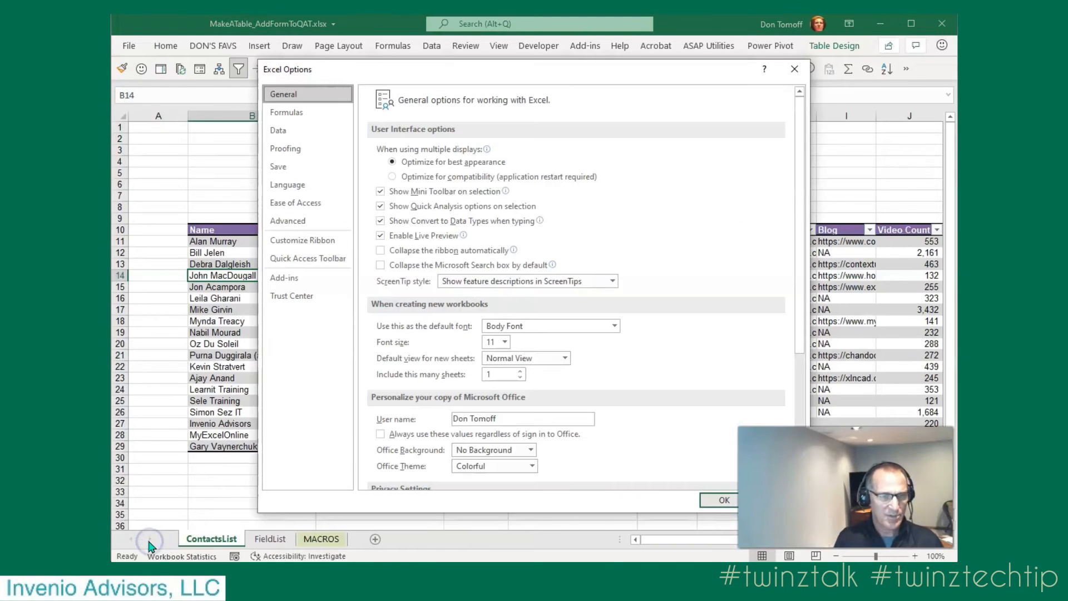
{"action": "left_click", "coordinate": [311, 259]}
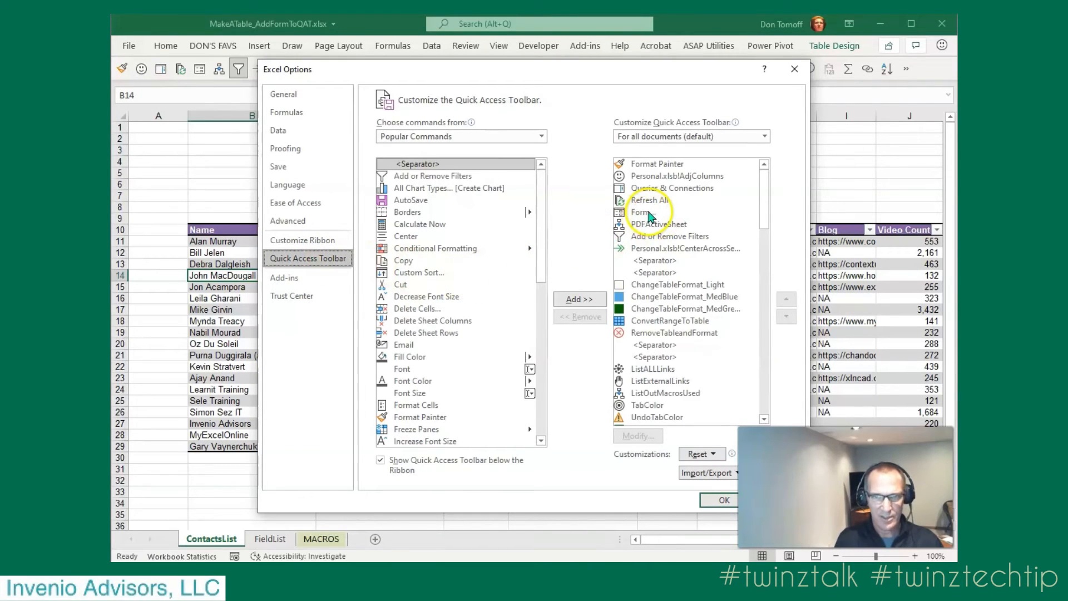
{"action": "left_click", "coordinate": [541, 236]}
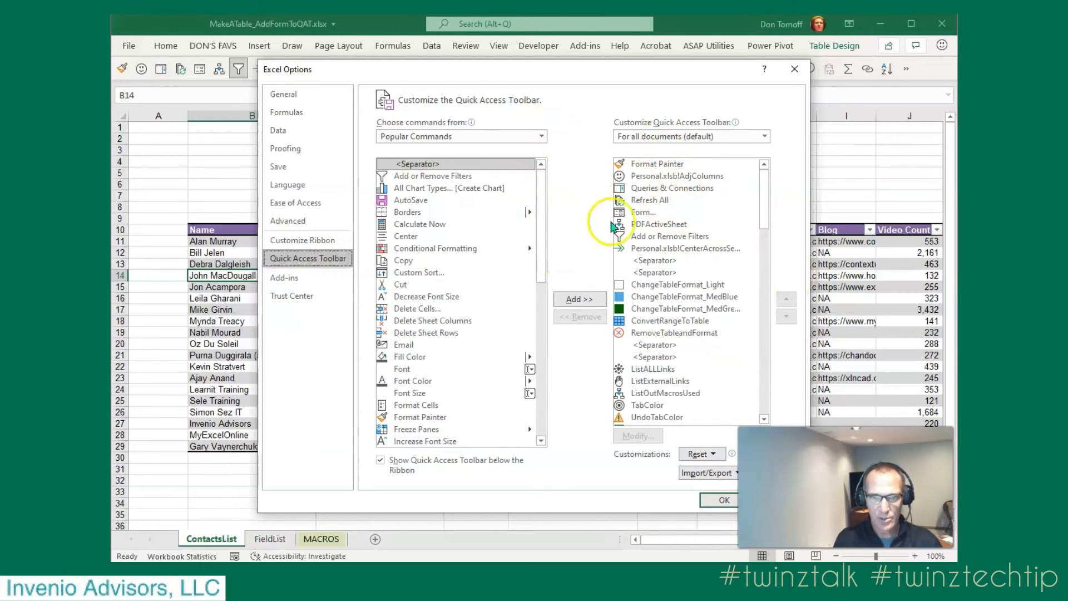
{"action": "left_click", "coordinate": [659, 215]}
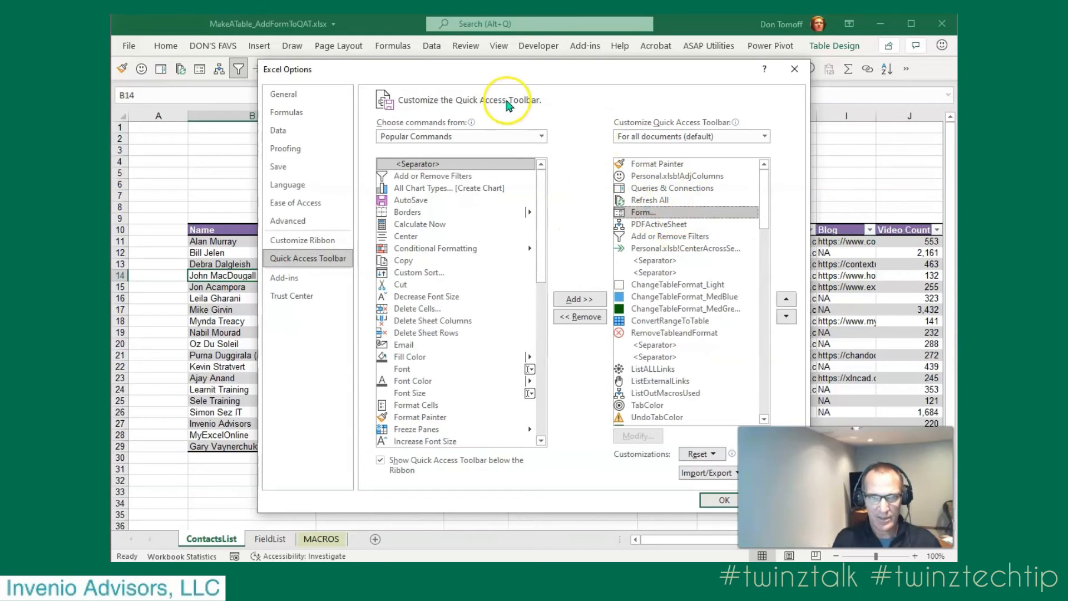
Step: Locate and select the Form... command among All Commands, and close the options without adding it
{"action": "left_click", "coordinate": [543, 138]}
{"action": "left_click", "coordinate": [442, 175]}
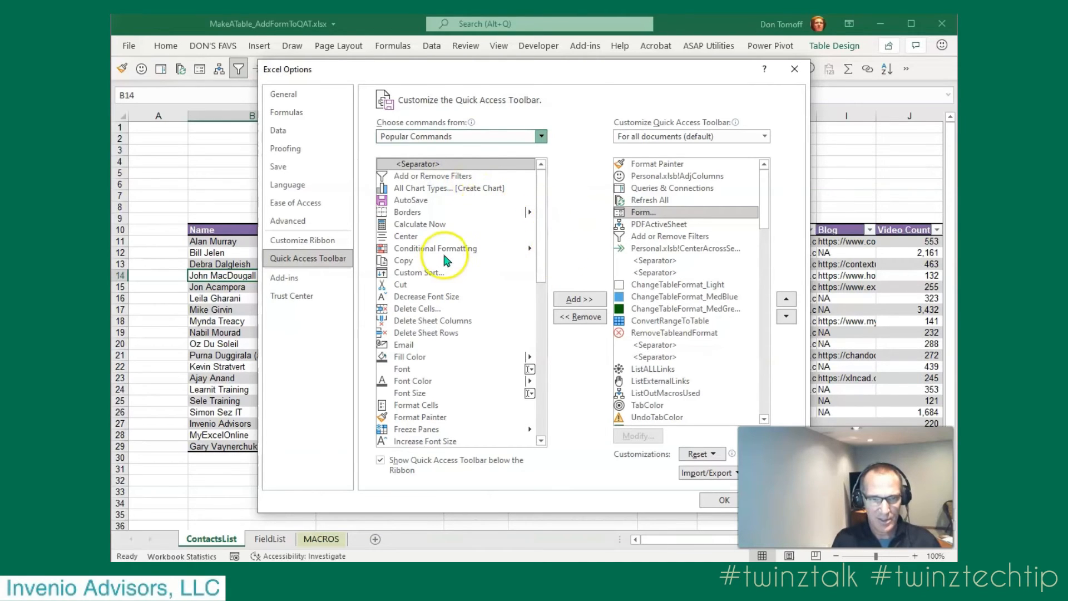
{"action": "scroll", "coordinate": [454, 245], "scroll_direction": "down", "scroll_amount": 10}
{"action": "scroll", "coordinate": [470, 231], "scroll_direction": "up", "scroll_amount": 6}
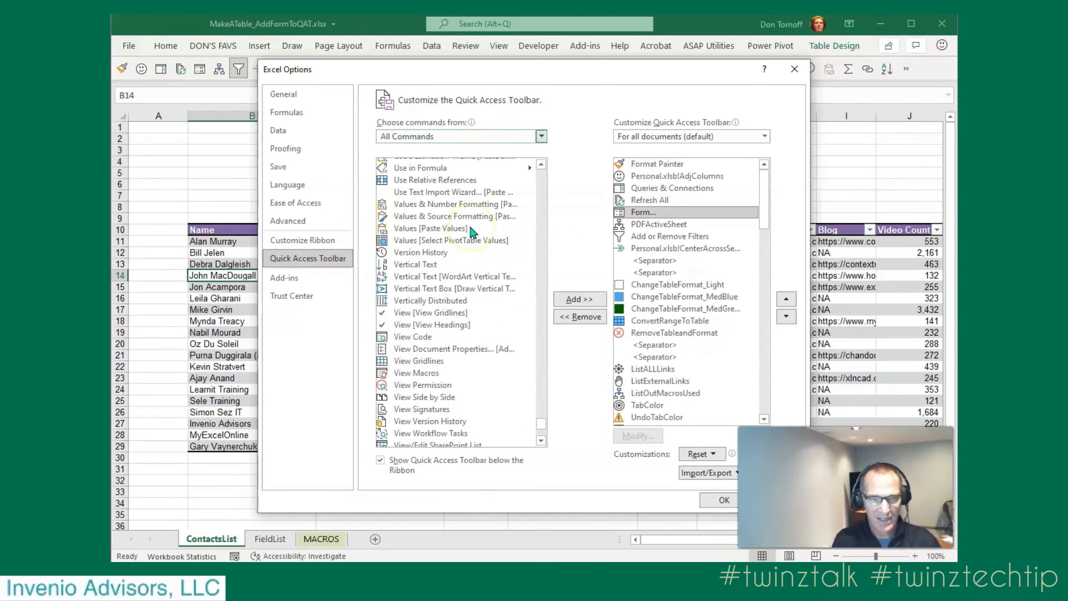
{"action": "scroll", "coordinate": [459, 226], "scroll_direction": "up", "scroll_amount": 4}
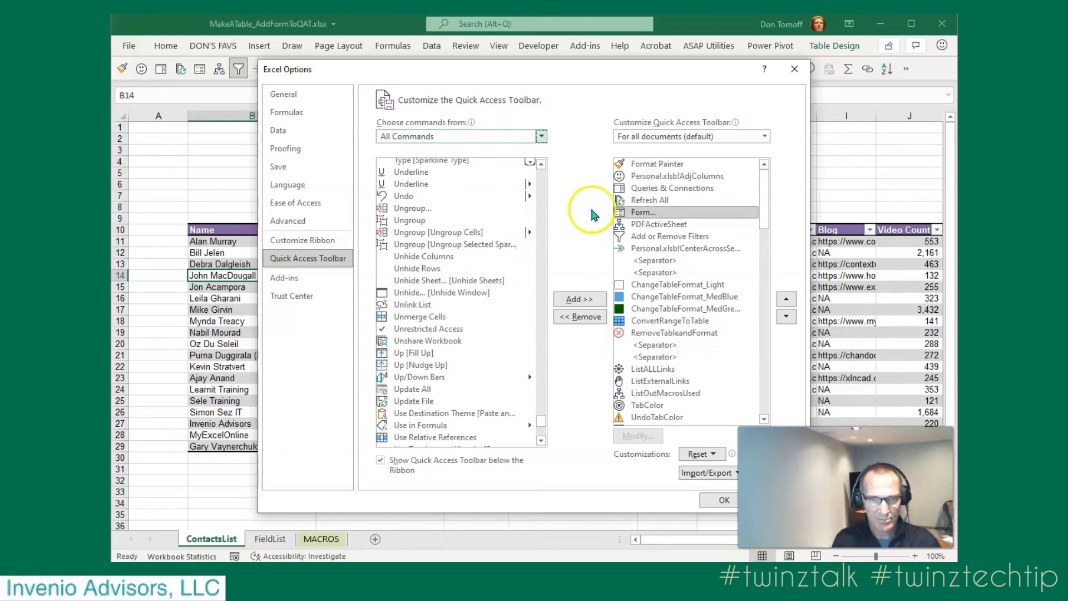
{"action": "left_click_drag", "start_coordinate": [540, 422], "coordinate": [548, 289]}
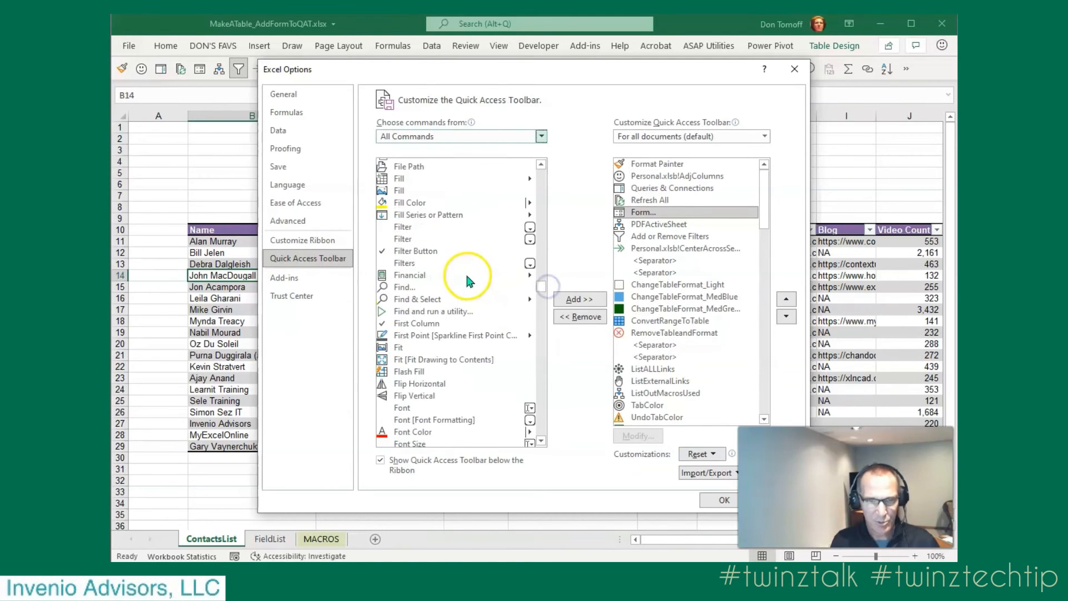
{"action": "scroll", "coordinate": [465, 272], "scroll_direction": "down", "scroll_amount": 3}
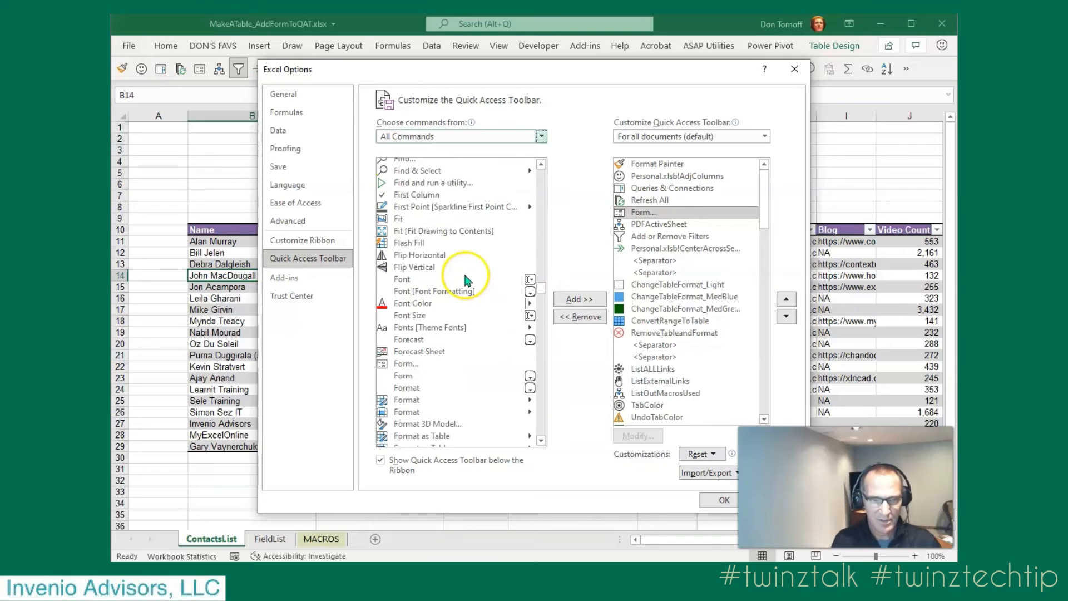
{"action": "left_click", "coordinate": [398, 365]}
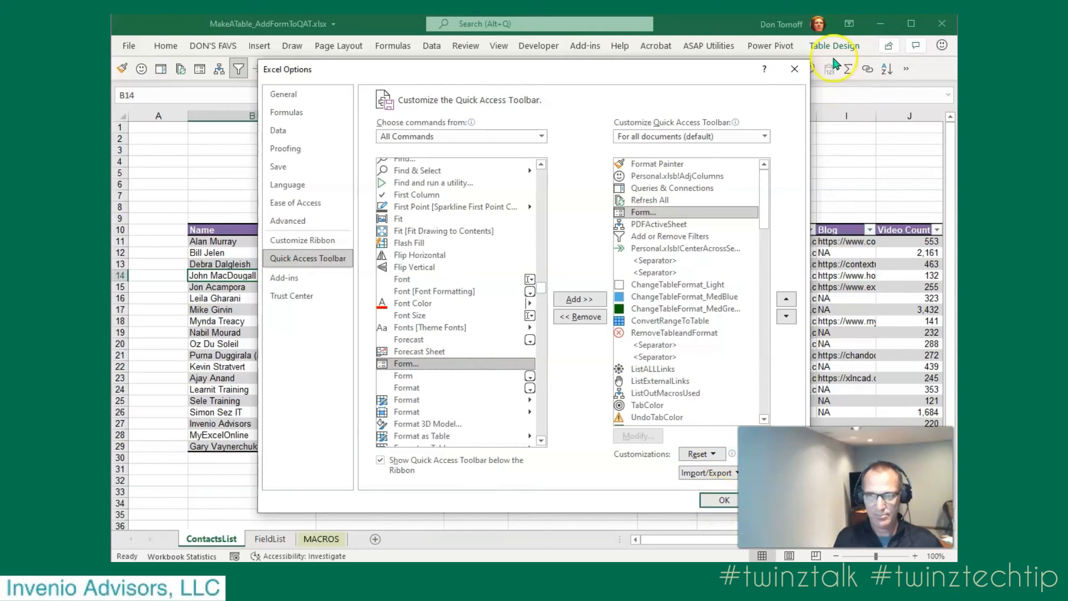
{"action": "left_click", "coordinate": [795, 69]}
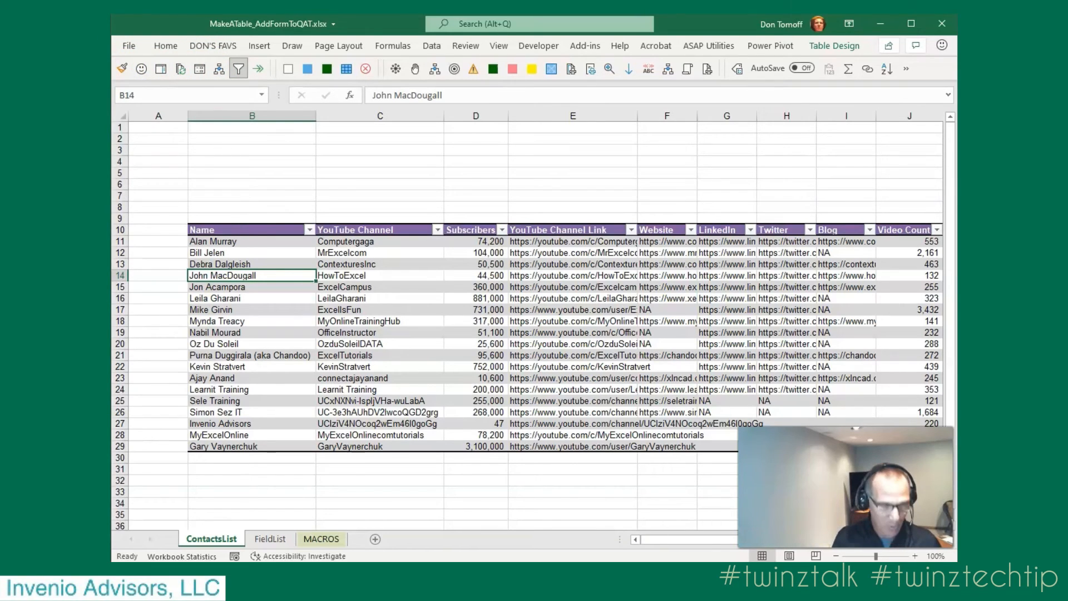
Step: Display the shortcut key hints for the Quick Access Toolbar commands, and dismiss them
{"action": "key", "text": "alt"}
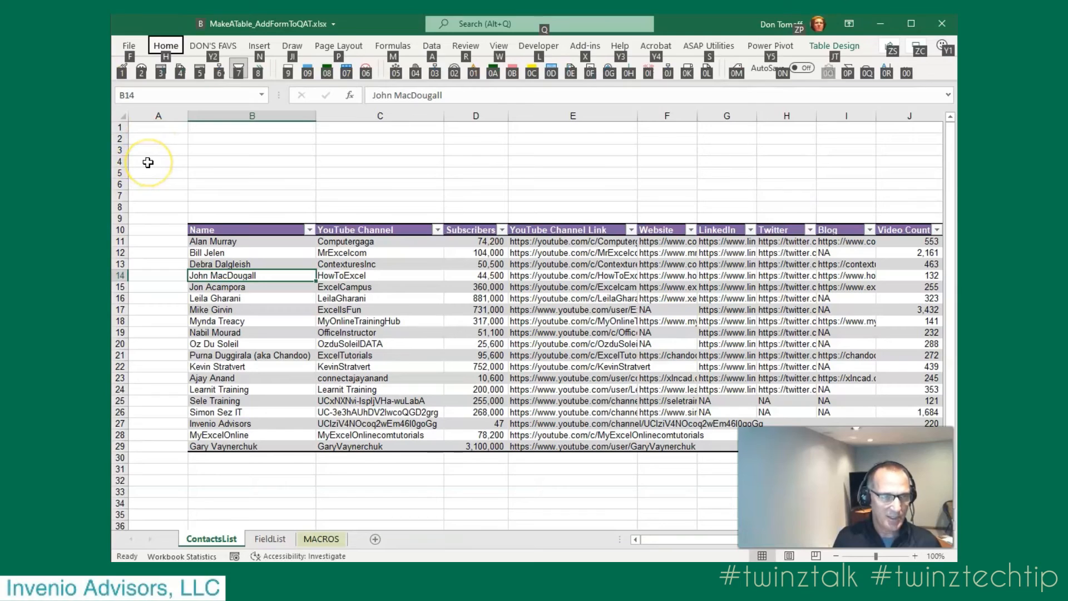
{"action": "key", "text": "Escape"}
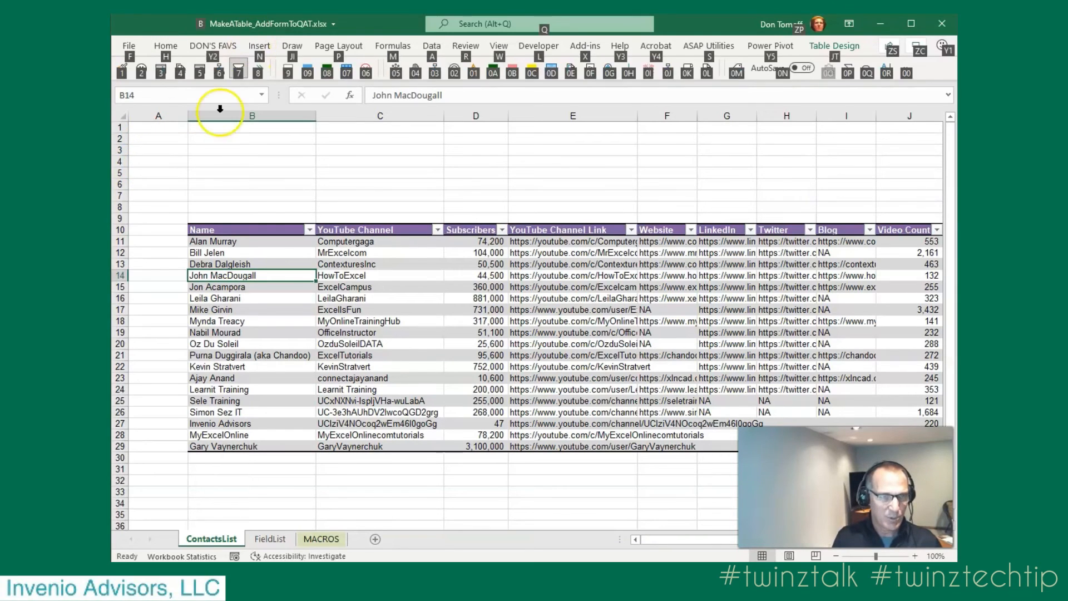
{"action": "key", "text": "alt"}
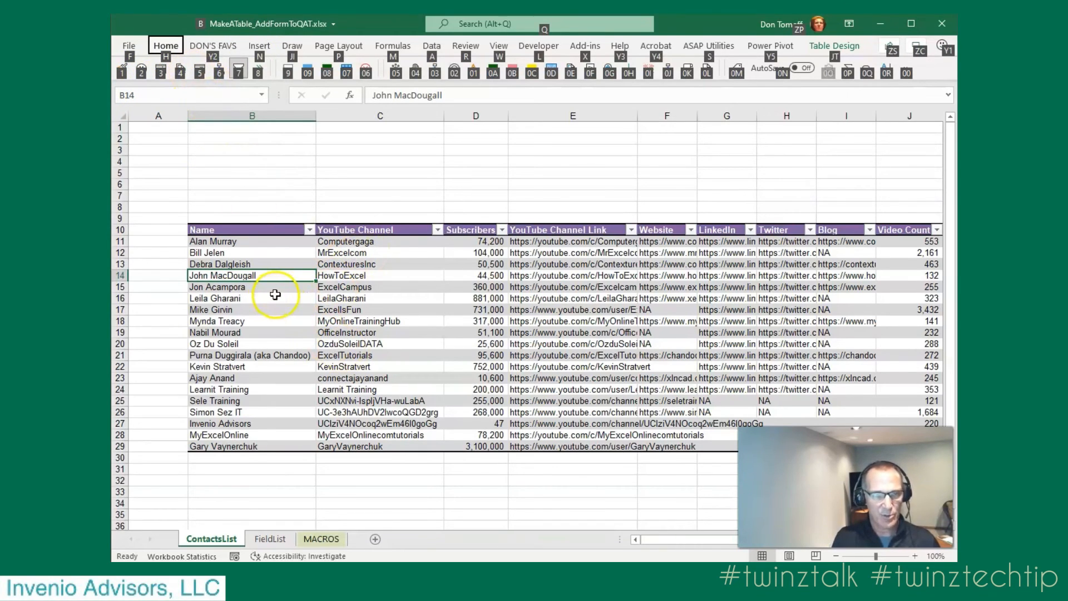
{"action": "key", "text": "Escape"}
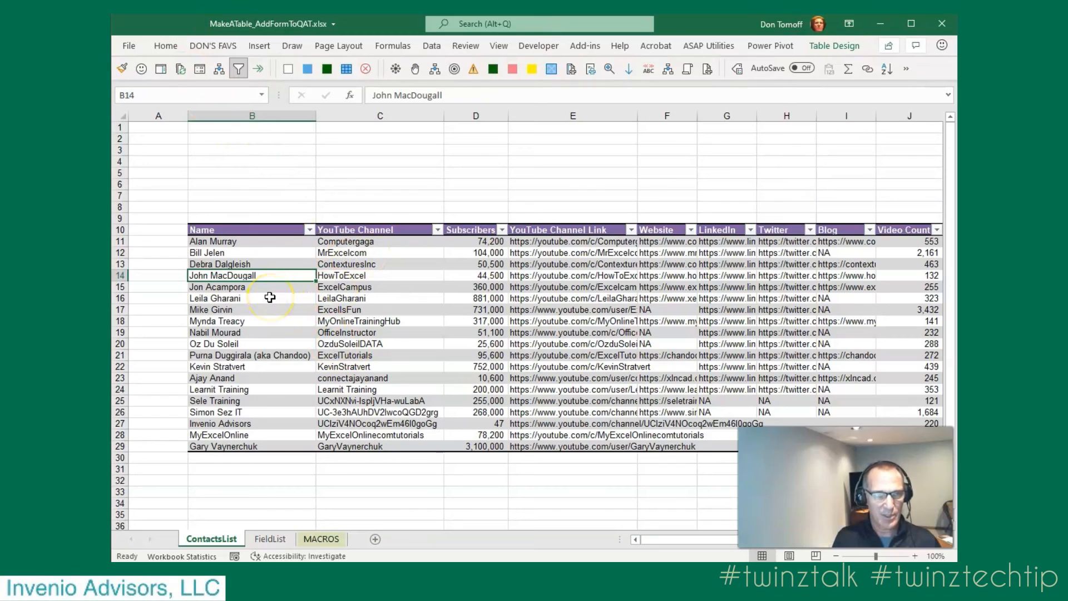
Step: Try to open the data form from empty cell B7, outside the contacts table
{"action": "left_click", "coordinate": [259, 196]}
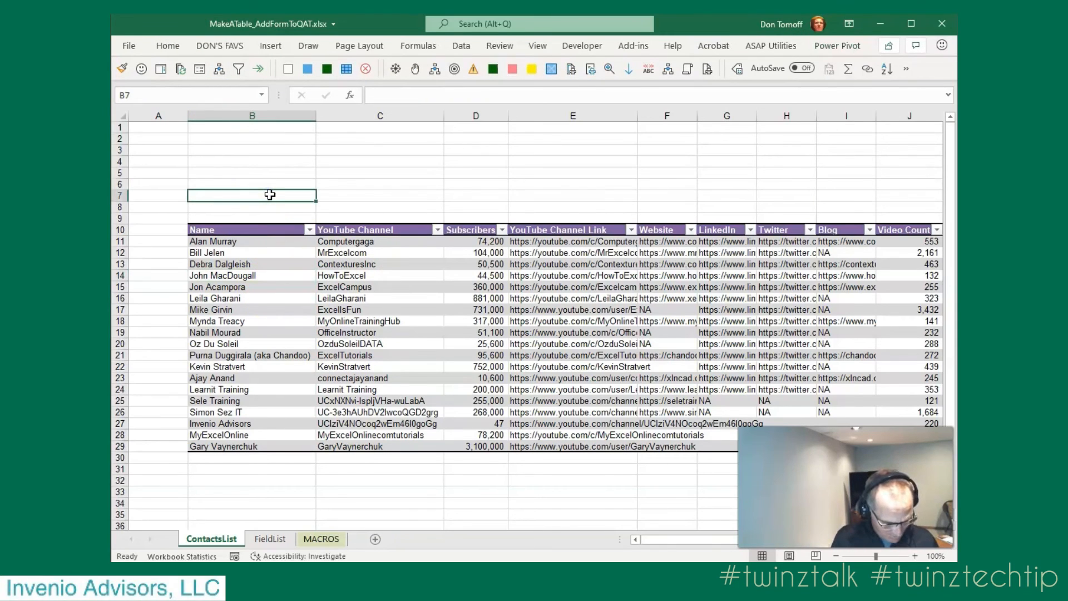
{"action": "key", "text": "alt+d"}
{"action": "key", "text": "o"}
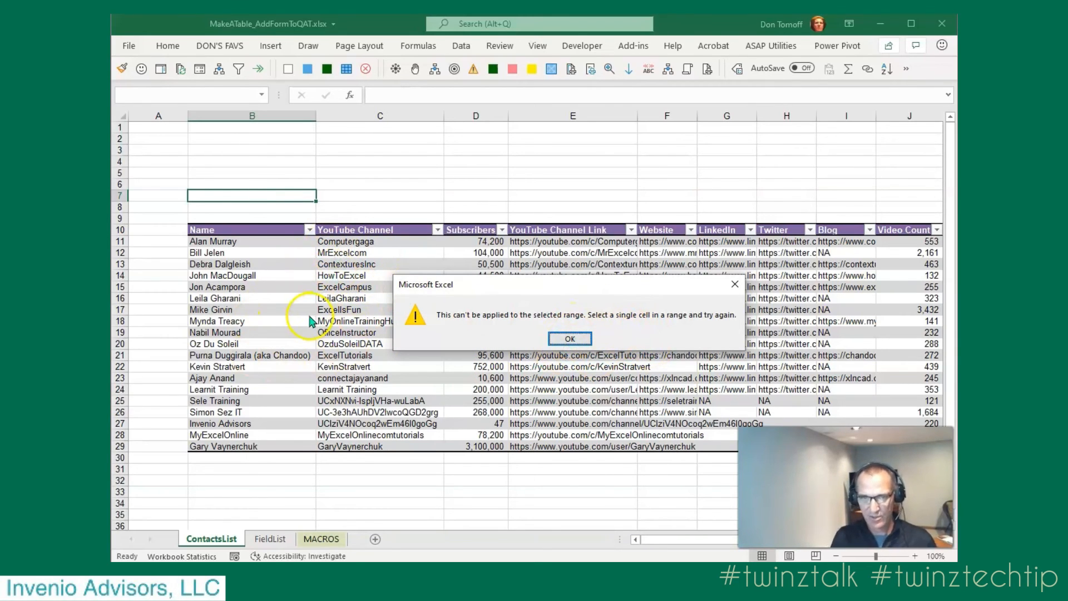
{"action": "left_click", "coordinate": [571, 336]}
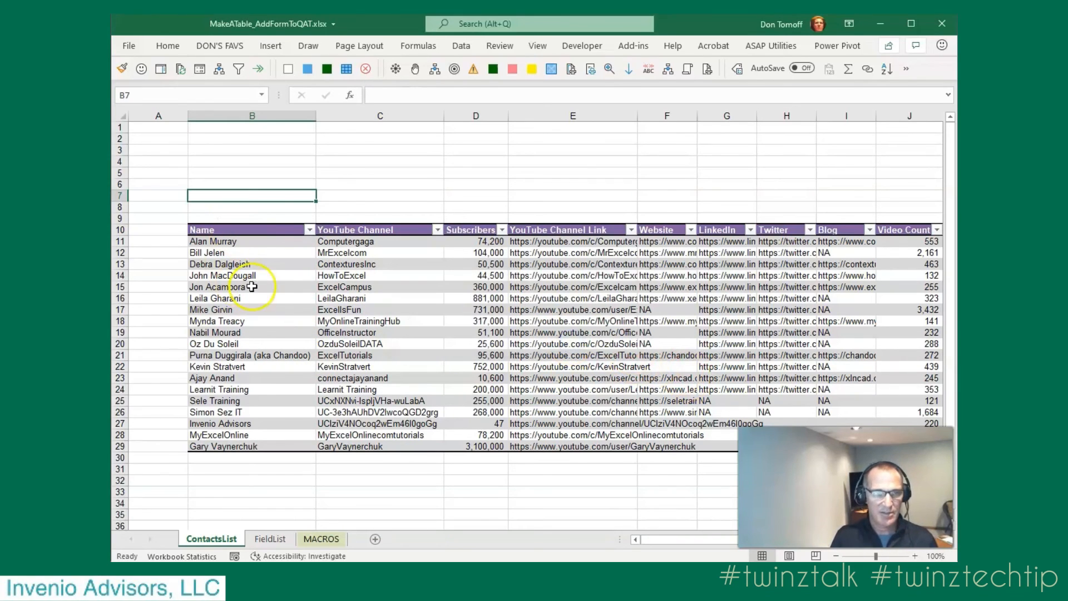
Step: Open the data form from cell B13 inside the contacts table, move it off the Name column, and close it
{"action": "left_click", "coordinate": [266, 264]}
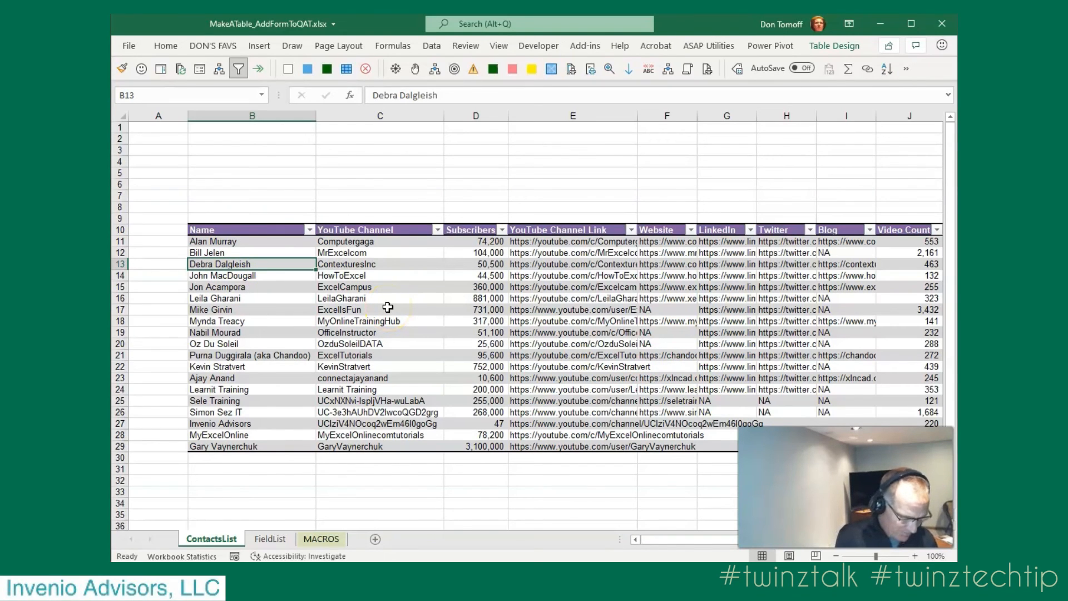
{"action": "key", "text": "alt+5"}
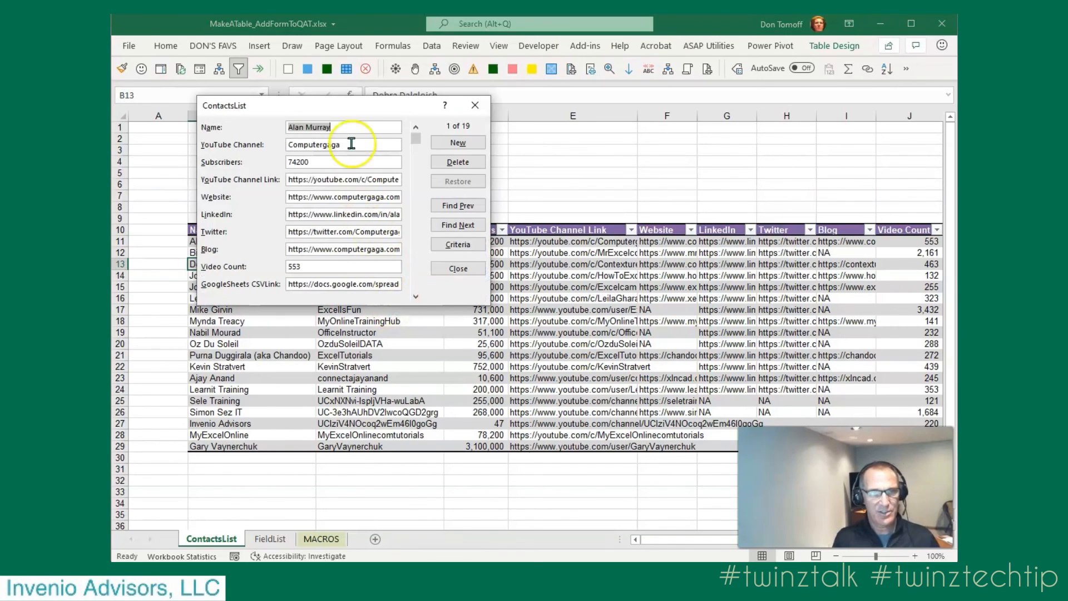
{"action": "left_click_drag", "start_coordinate": [361, 104], "coordinate": [565, 176]}
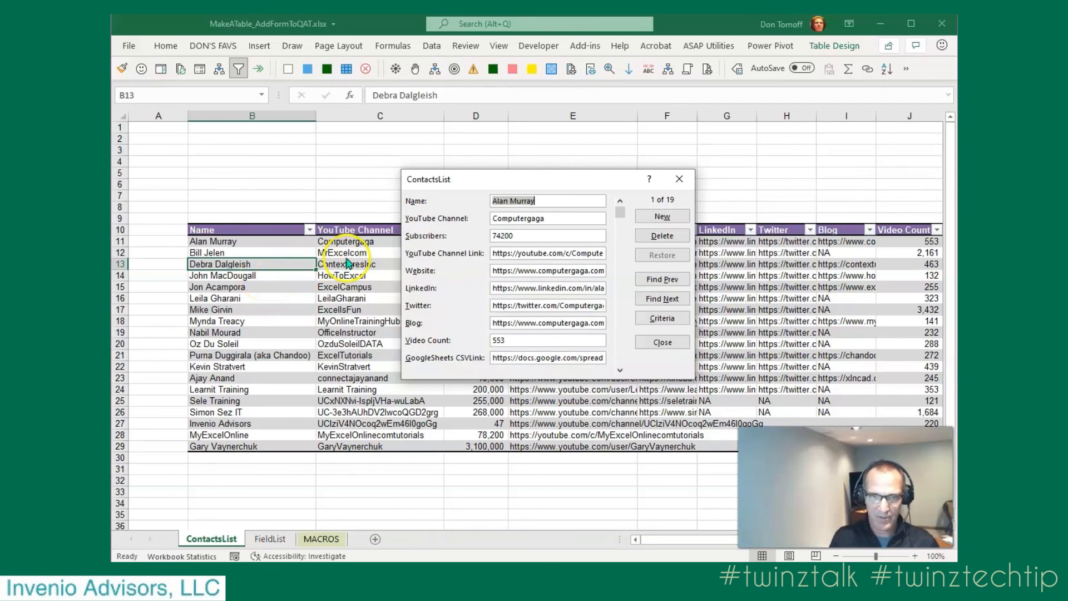
{"action": "left_click", "coordinate": [680, 180]}
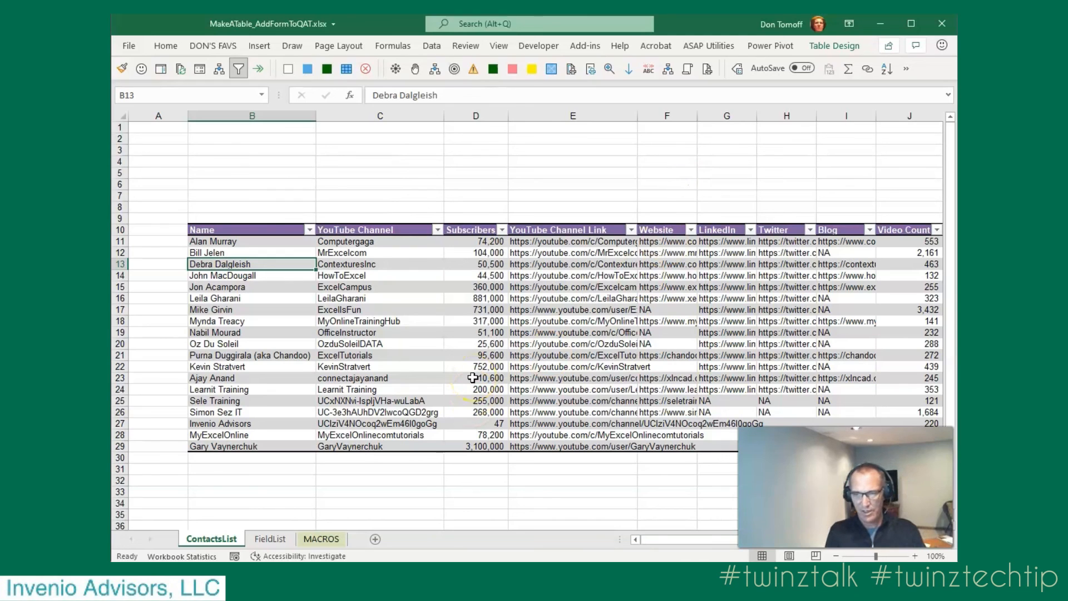